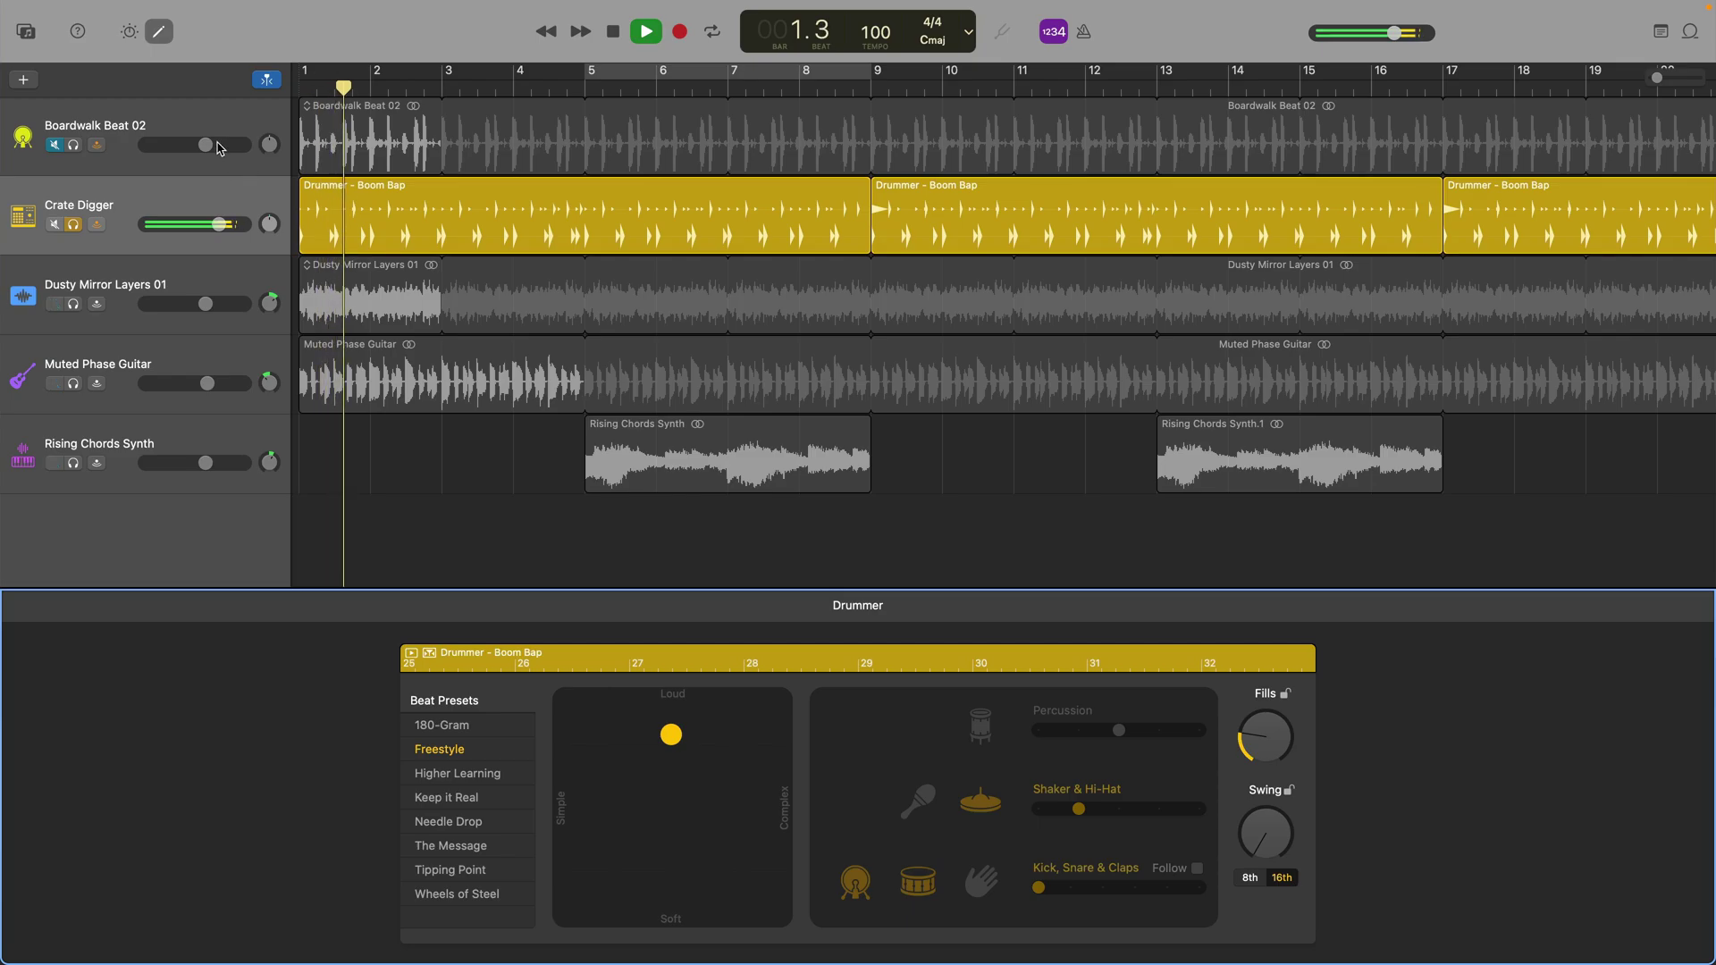
Step: Switch to the kit's mix controls and drag the XY pad toward a more complex beat
{"action": "left_click", "coordinate": [129, 32]}
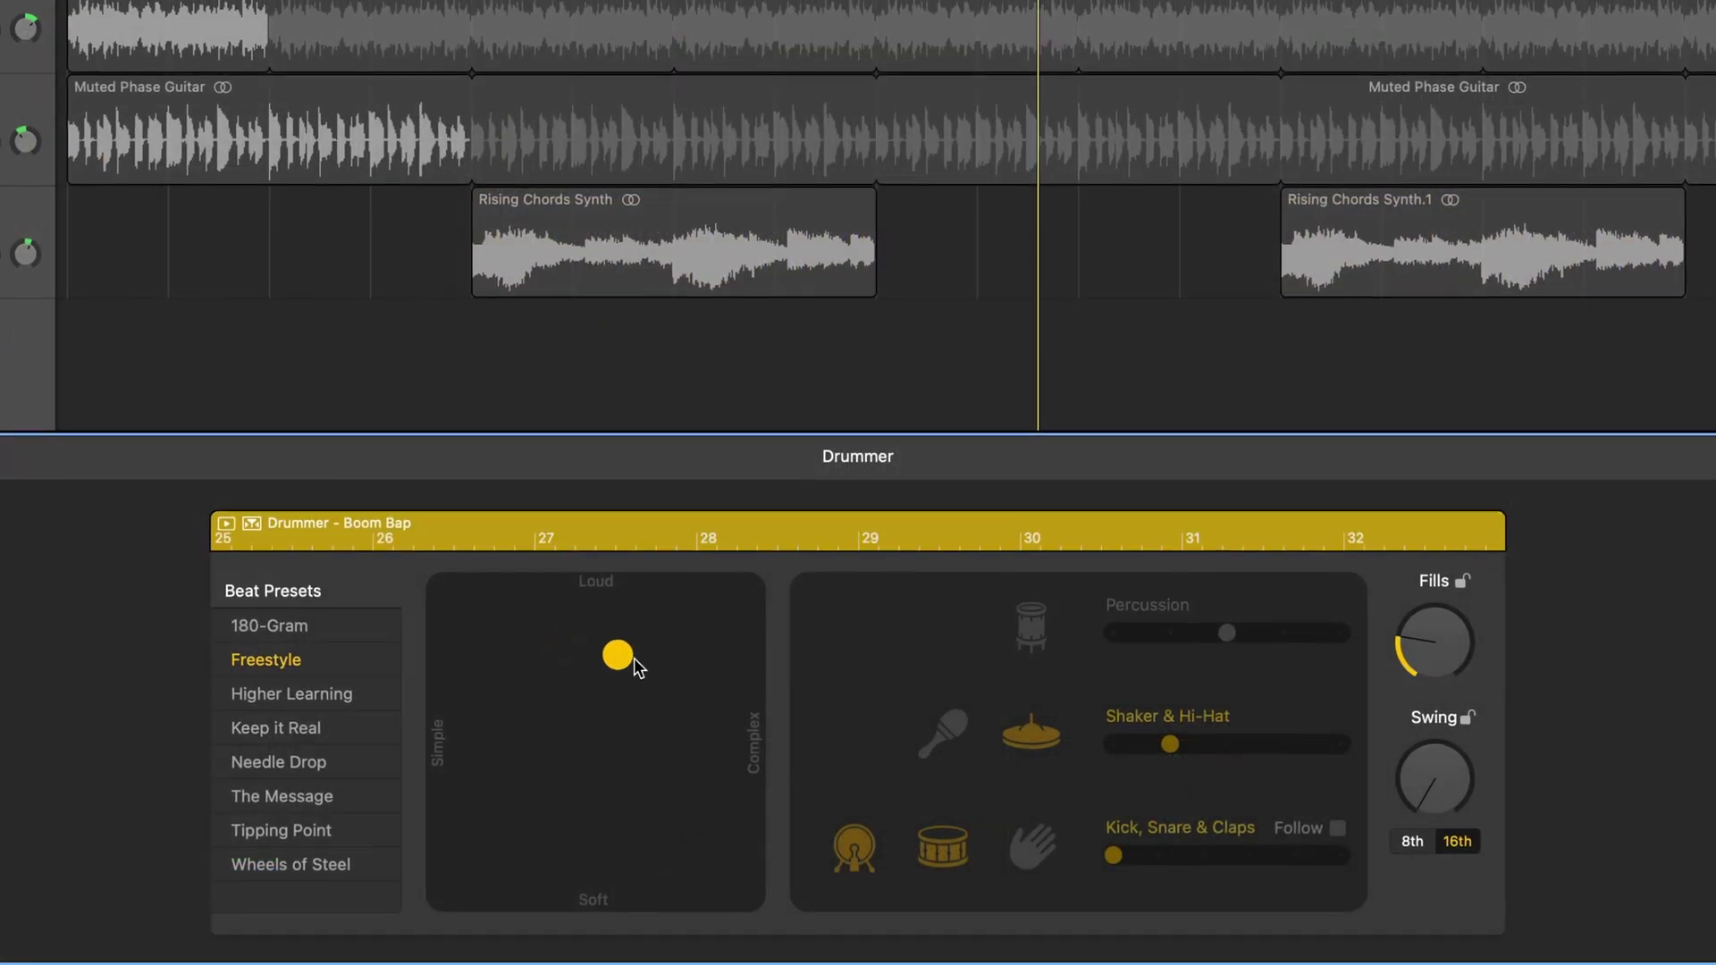
{"action": "left_click_drag", "start_coordinate": [613, 655], "coordinate": [671, 652]}
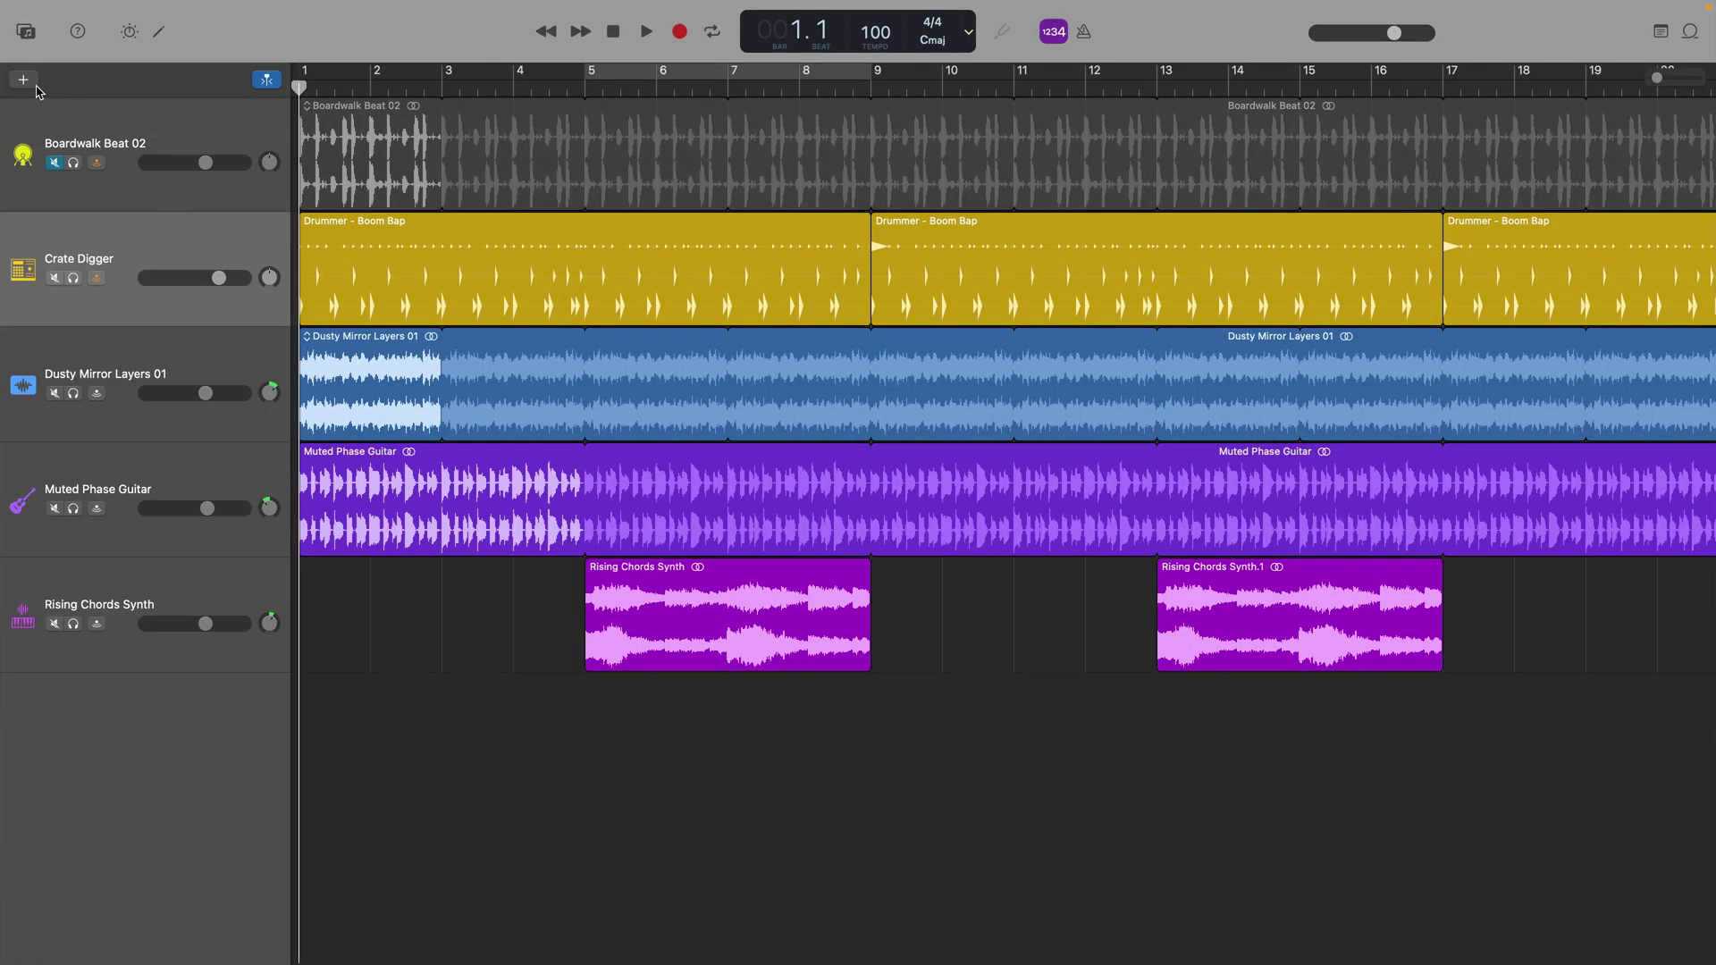
Step: Add a new MIDI software-instrument track and close the Library panels
{"action": "left_click", "coordinate": [24, 80]}
{"action": "left_click", "coordinate": [597, 422]}
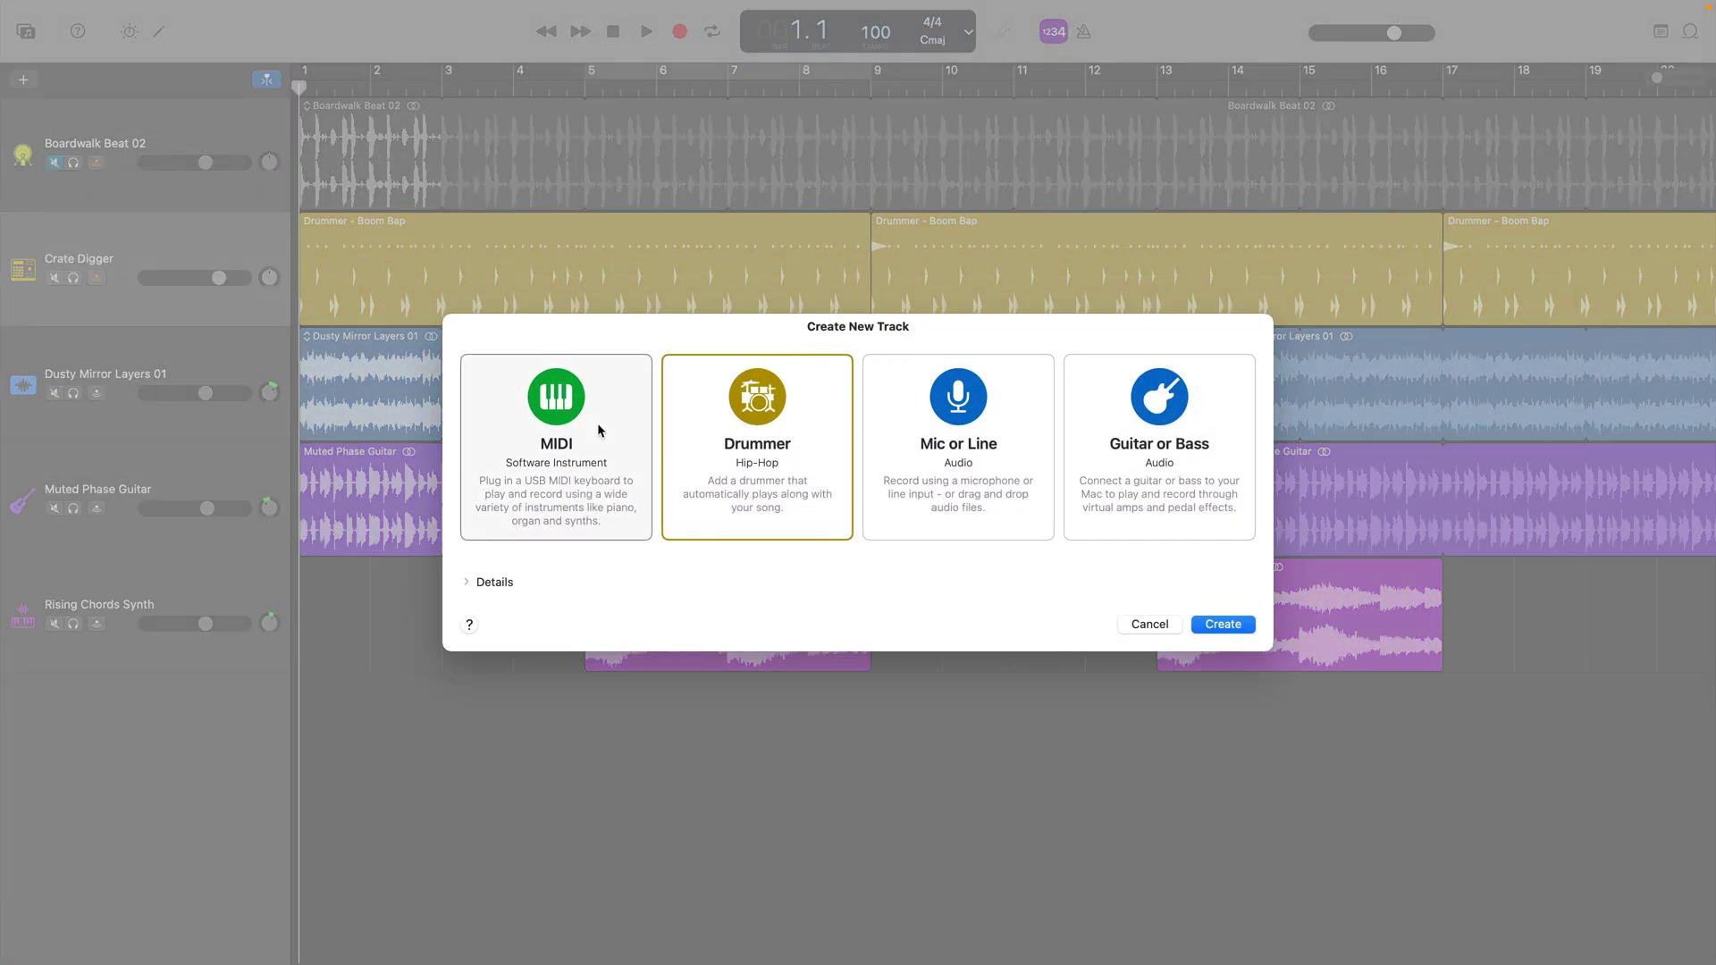
{"action": "left_click", "coordinate": [1222, 625]}
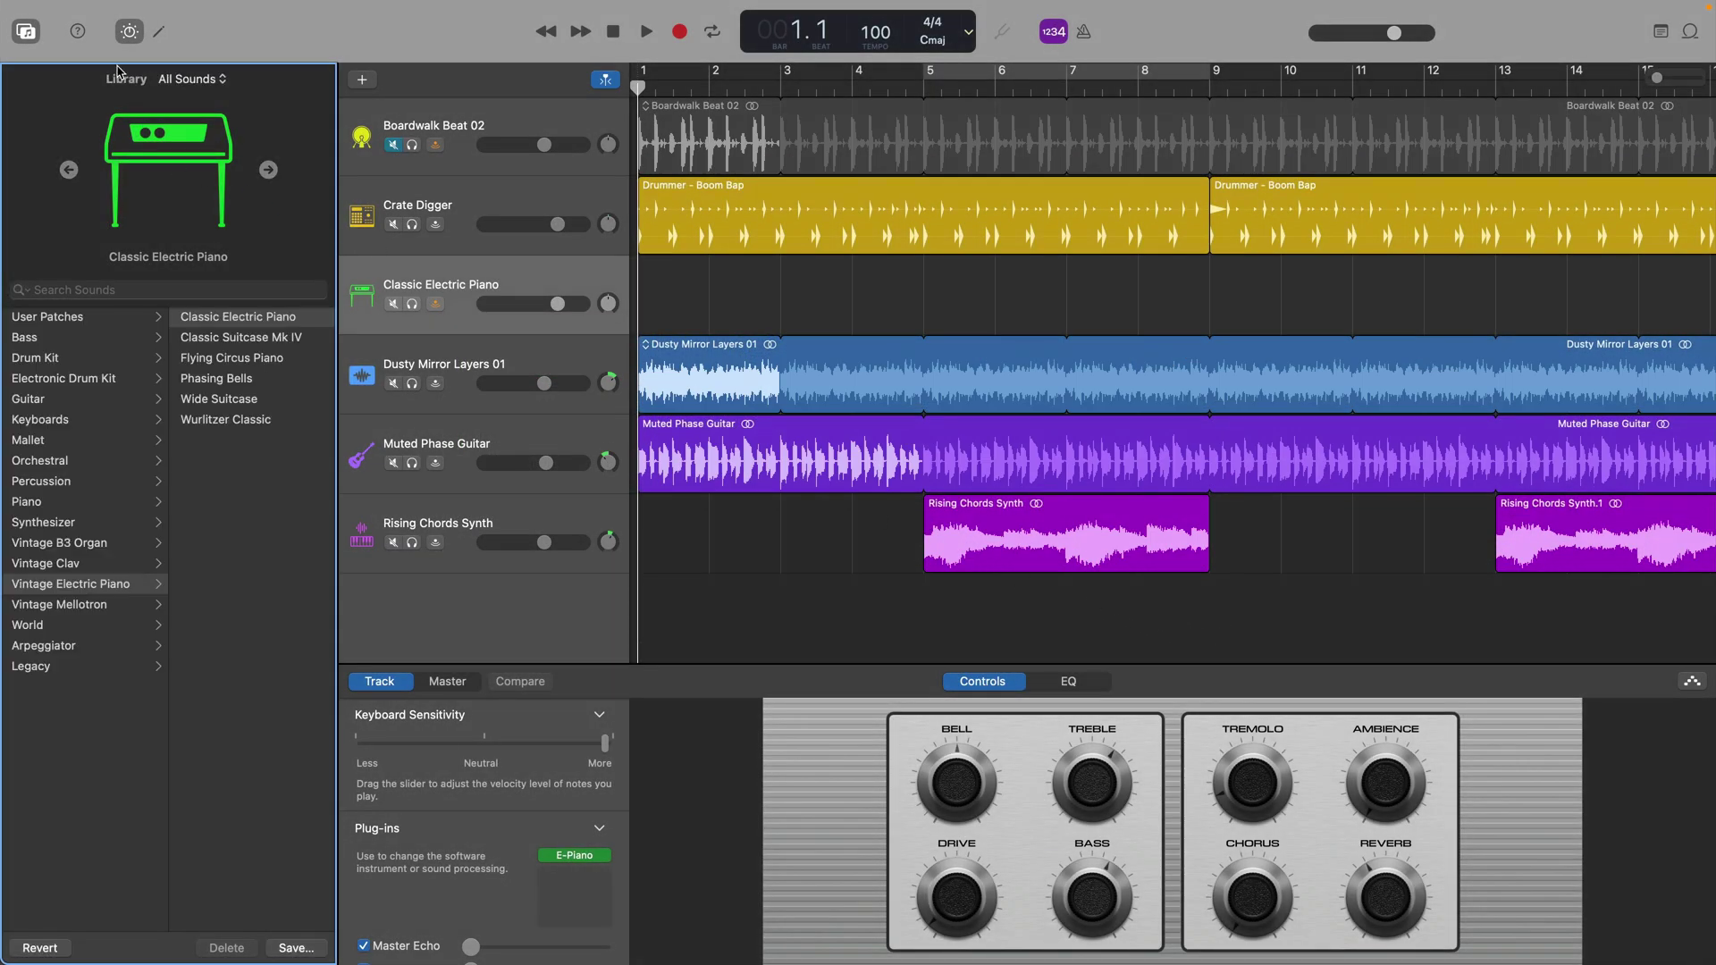
{"action": "left_click", "coordinate": [124, 37]}
Step: Select all three Drummer - Boom Bap regions and copy them with Edit > Copy
{"action": "left_click", "coordinate": [804, 241]}
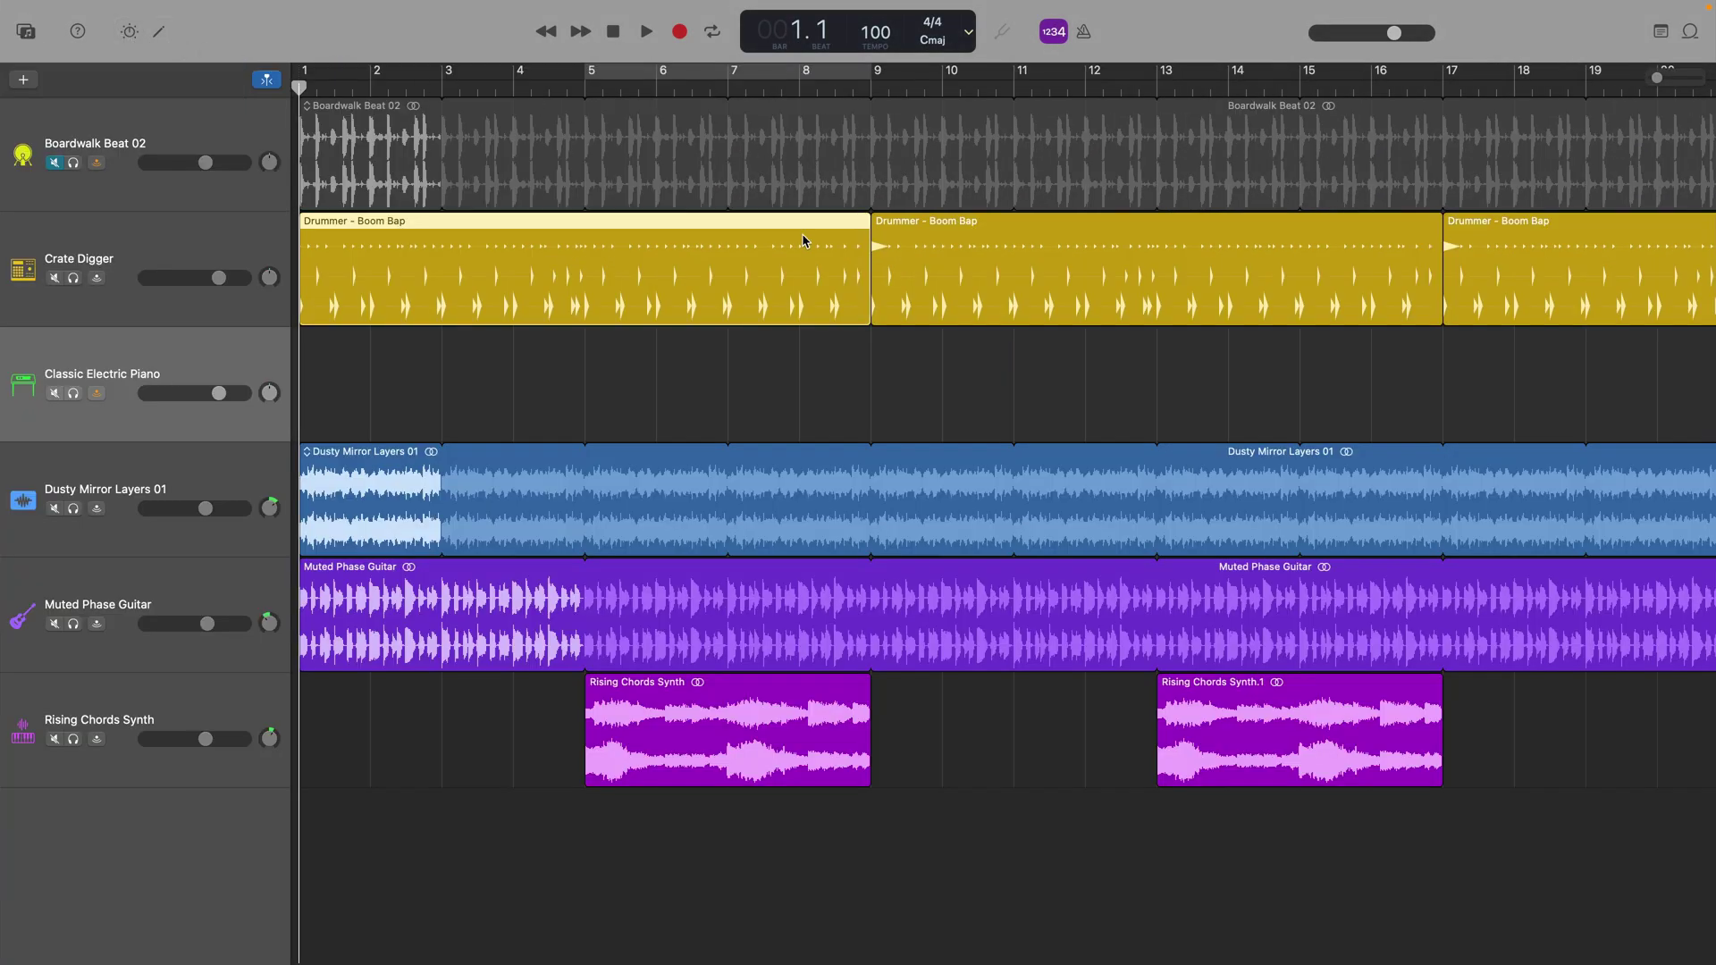
{"action": "left_click", "coordinate": [1037, 240]}
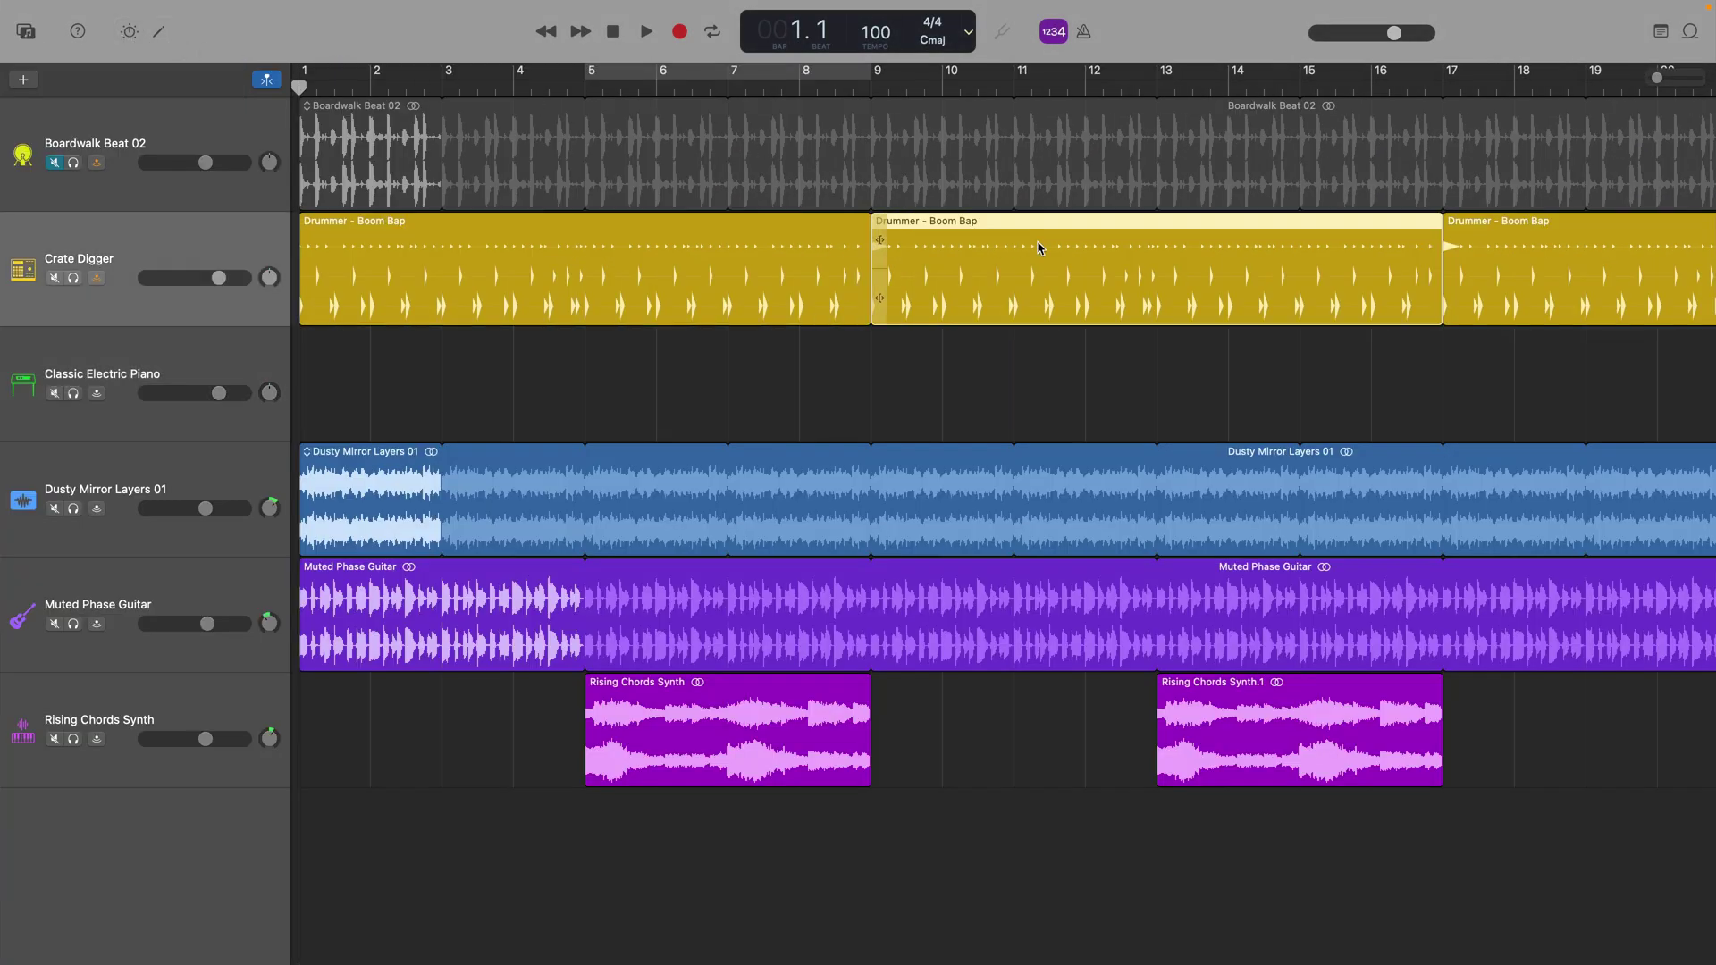
{"action": "left_click", "coordinate": [223, 237]}
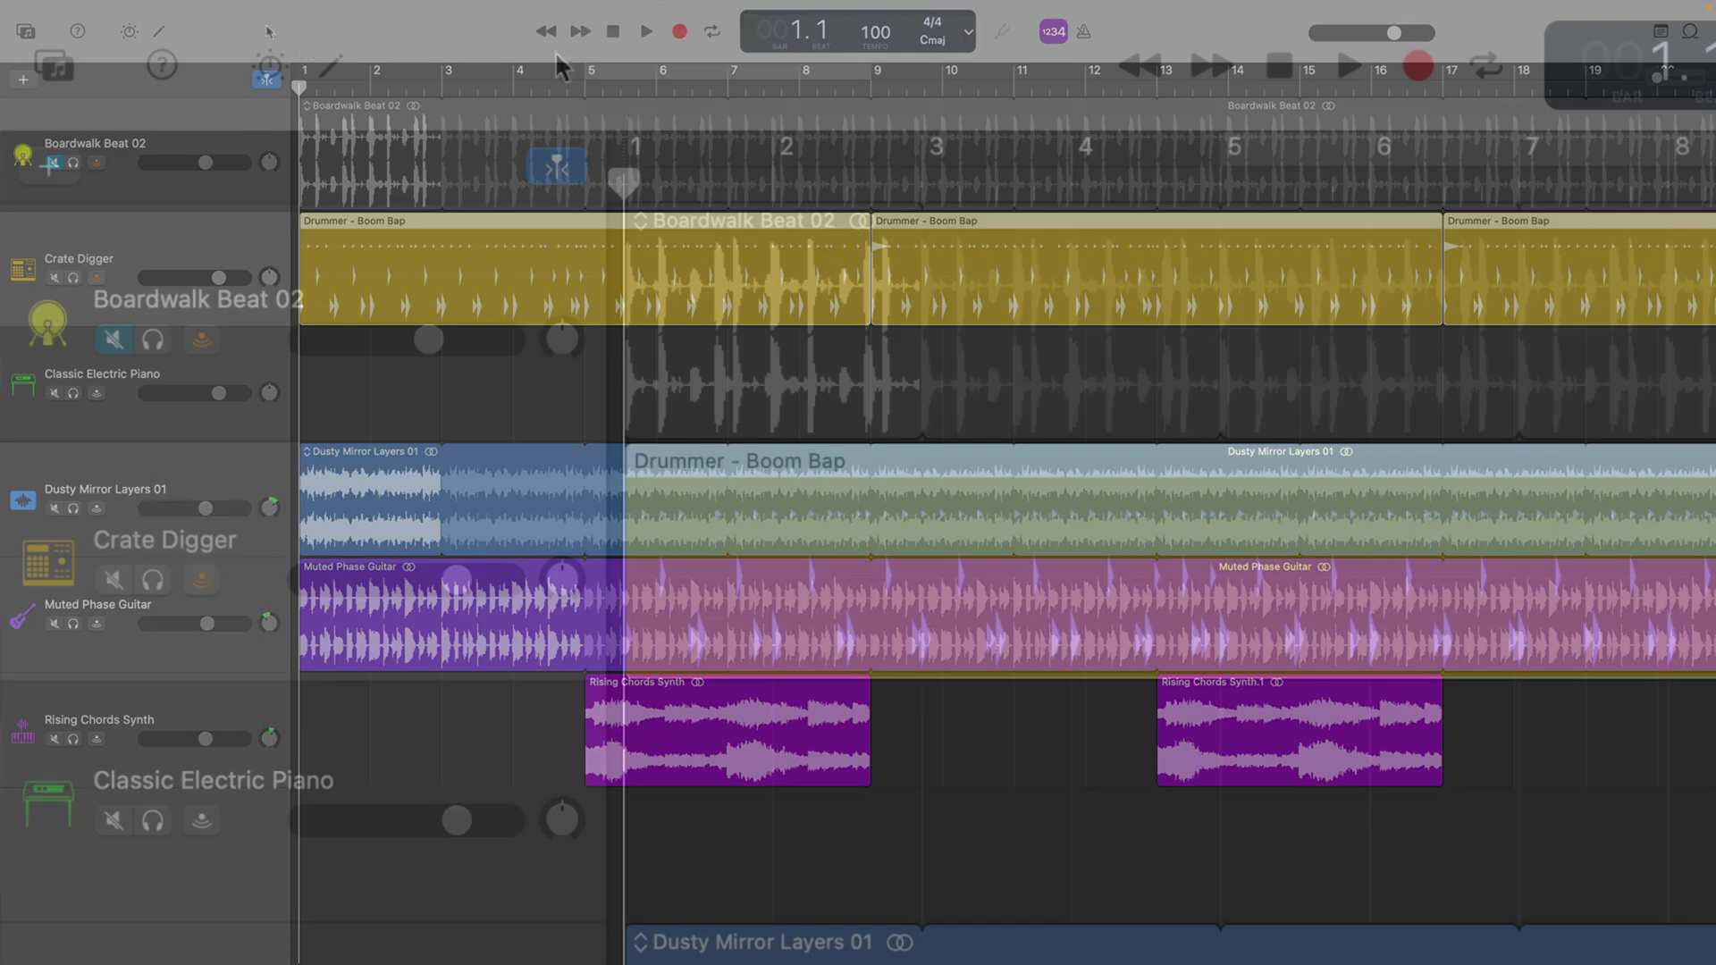
{"action": "mouse_move", "coordinate": [188, 4]}
{"action": "left_click", "coordinate": [304, 21]}
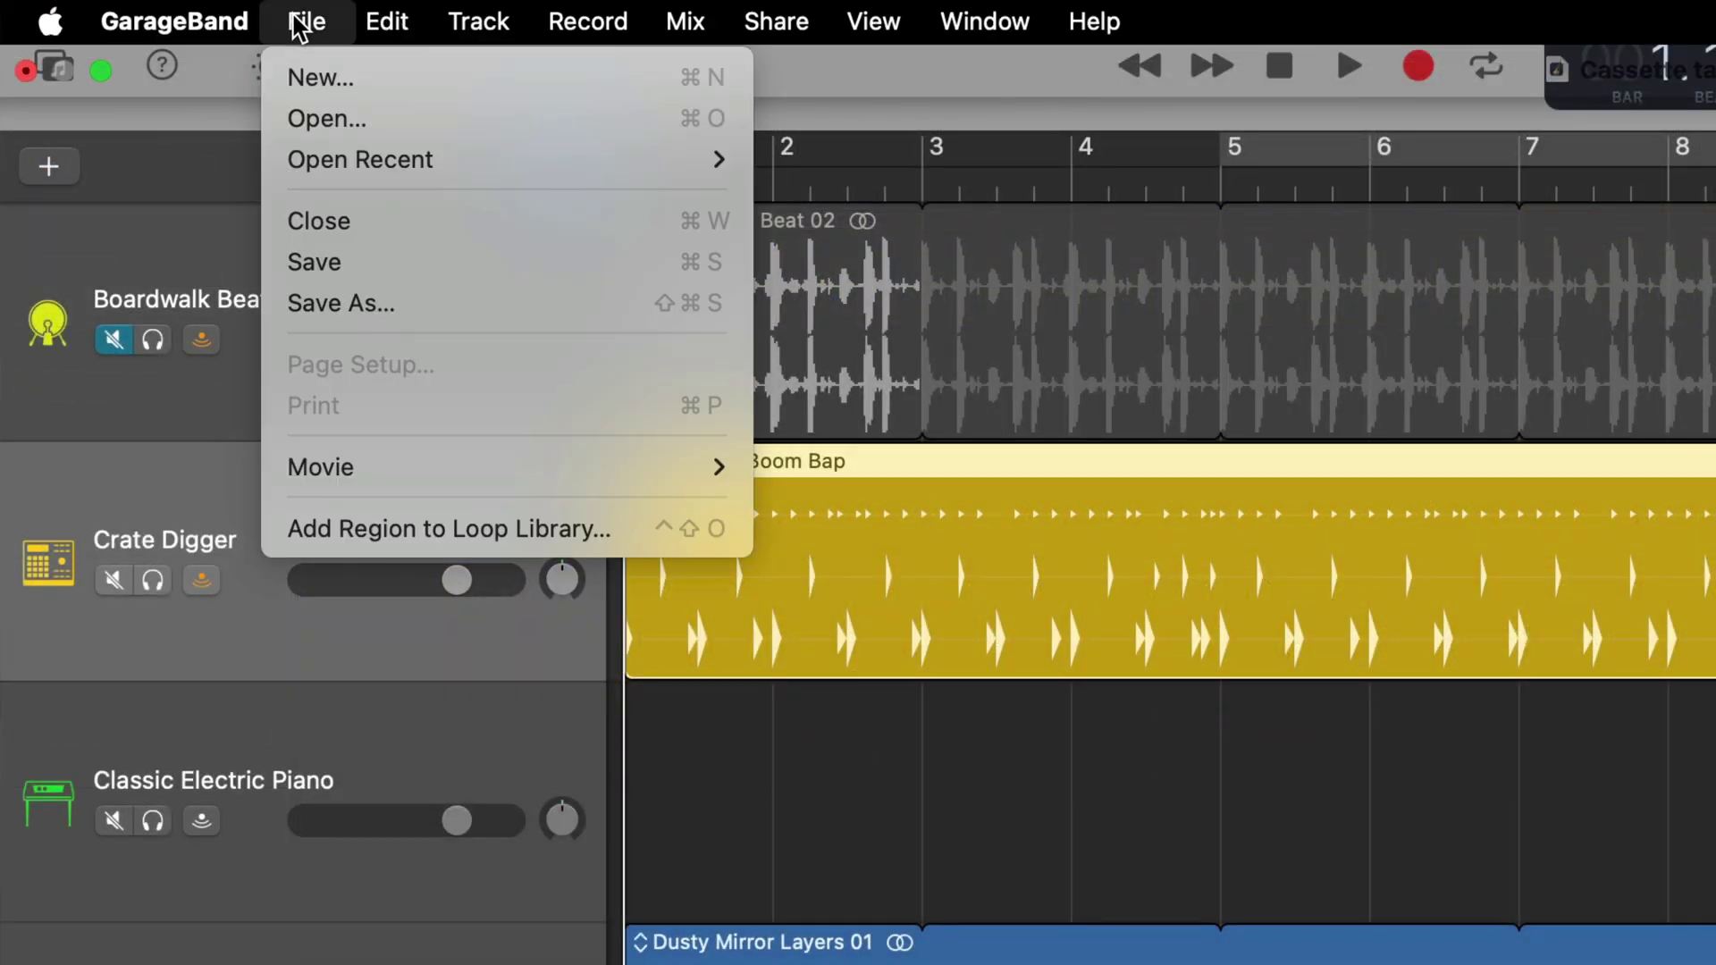
{"action": "mouse_move", "coordinate": [384, 23]}
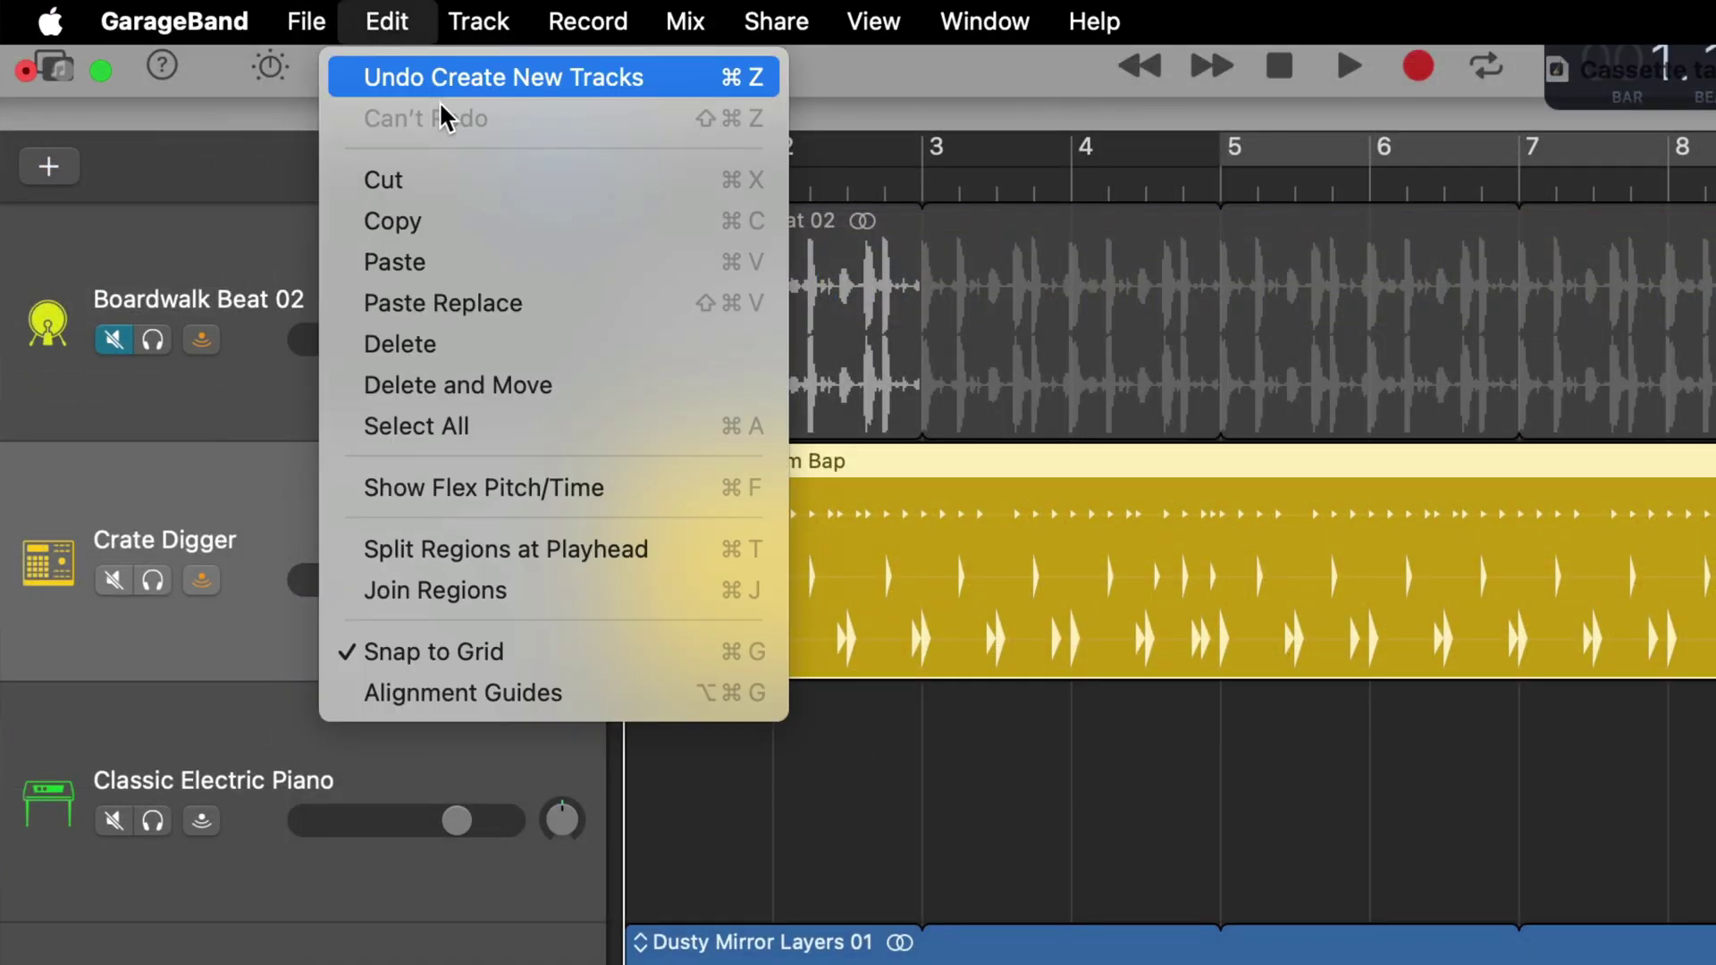
{"action": "left_click", "coordinate": [507, 219]}
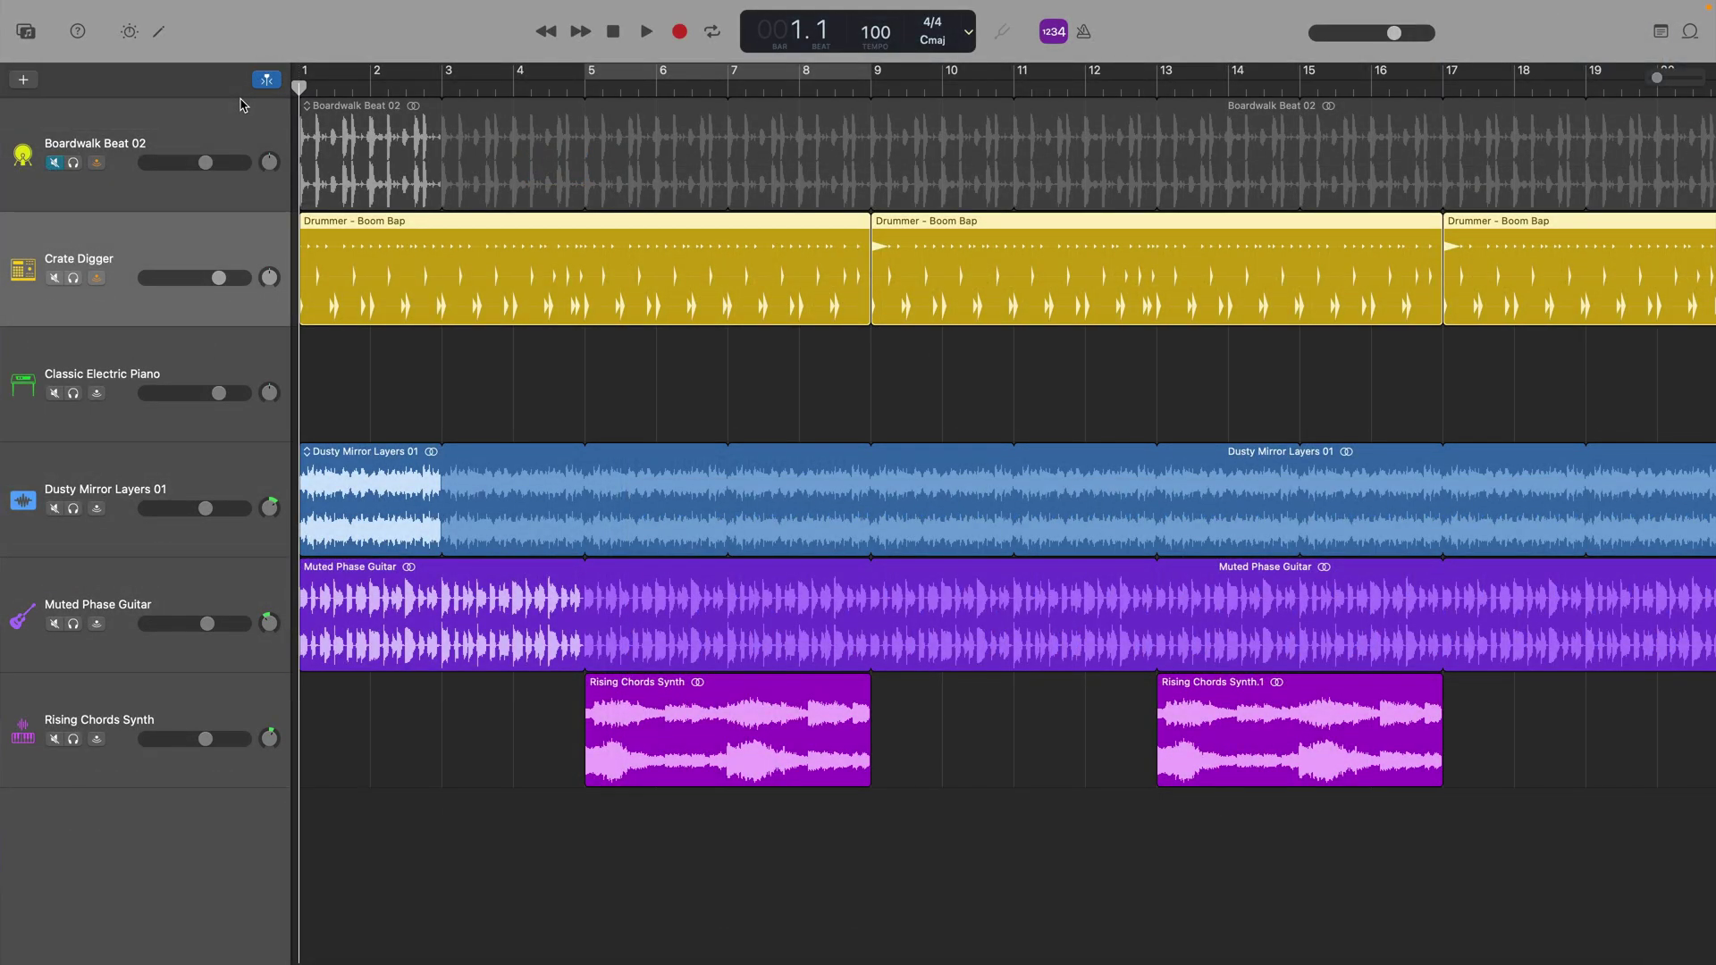
Step: Paste the copied drummer regions onto the Classic Electric Piano track
{"action": "left_click", "coordinate": [272, 359]}
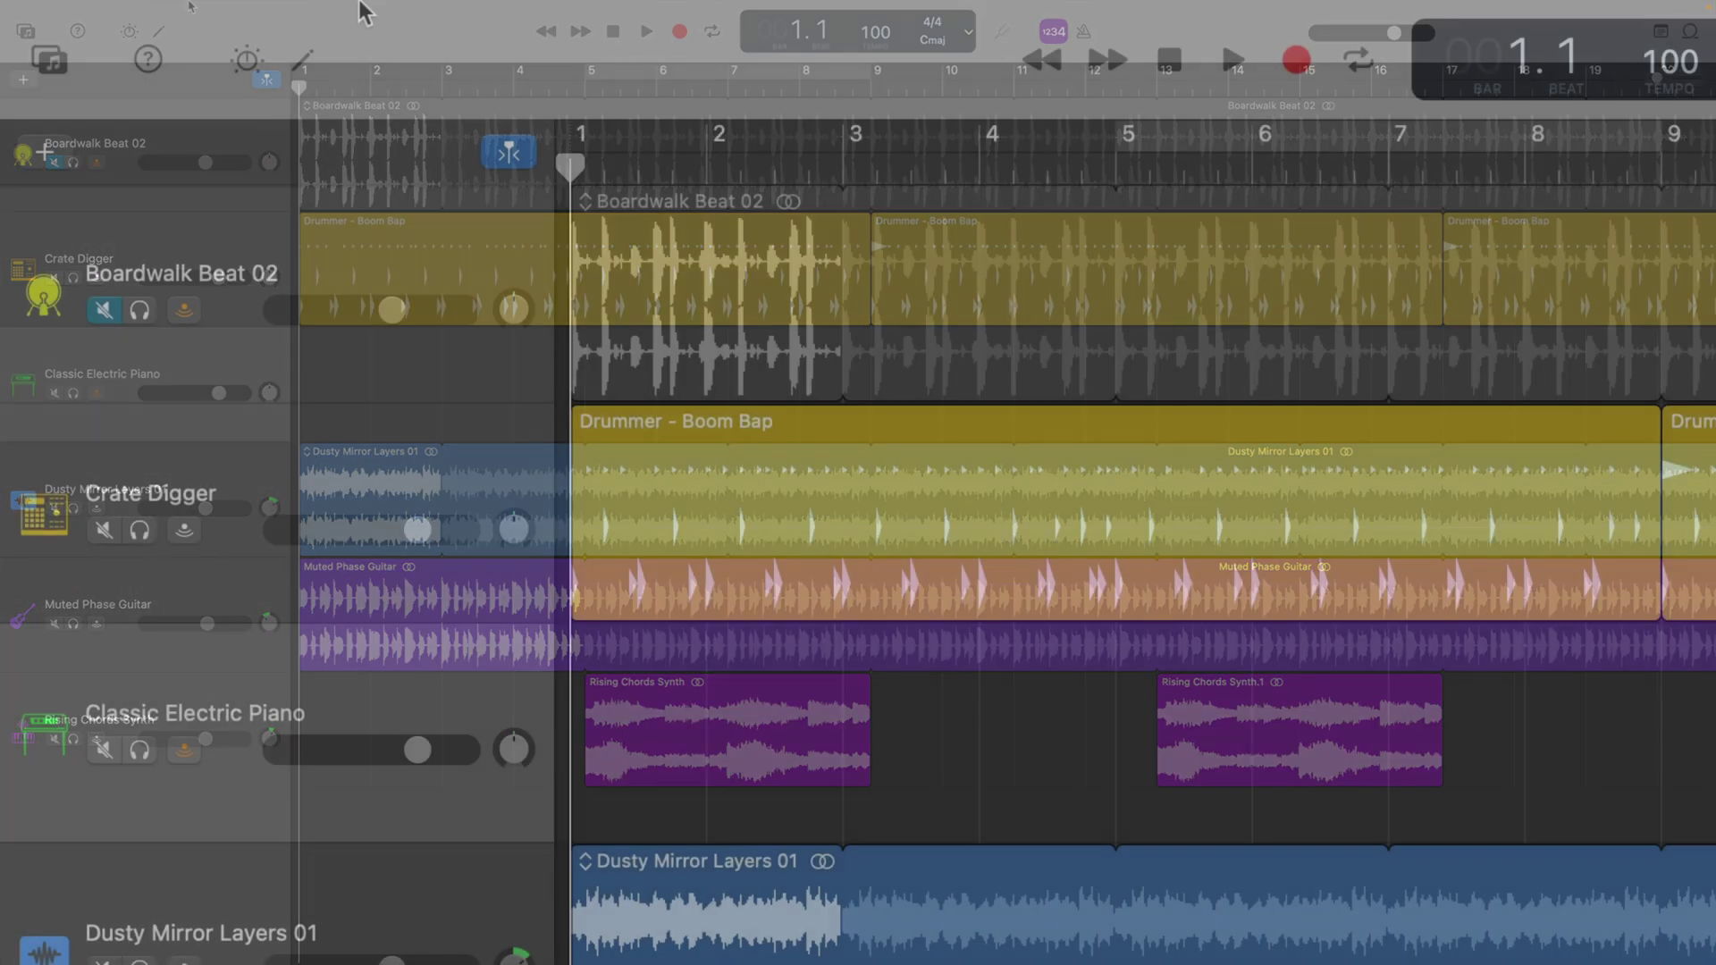
{"action": "mouse_move", "coordinate": [186, 7]}
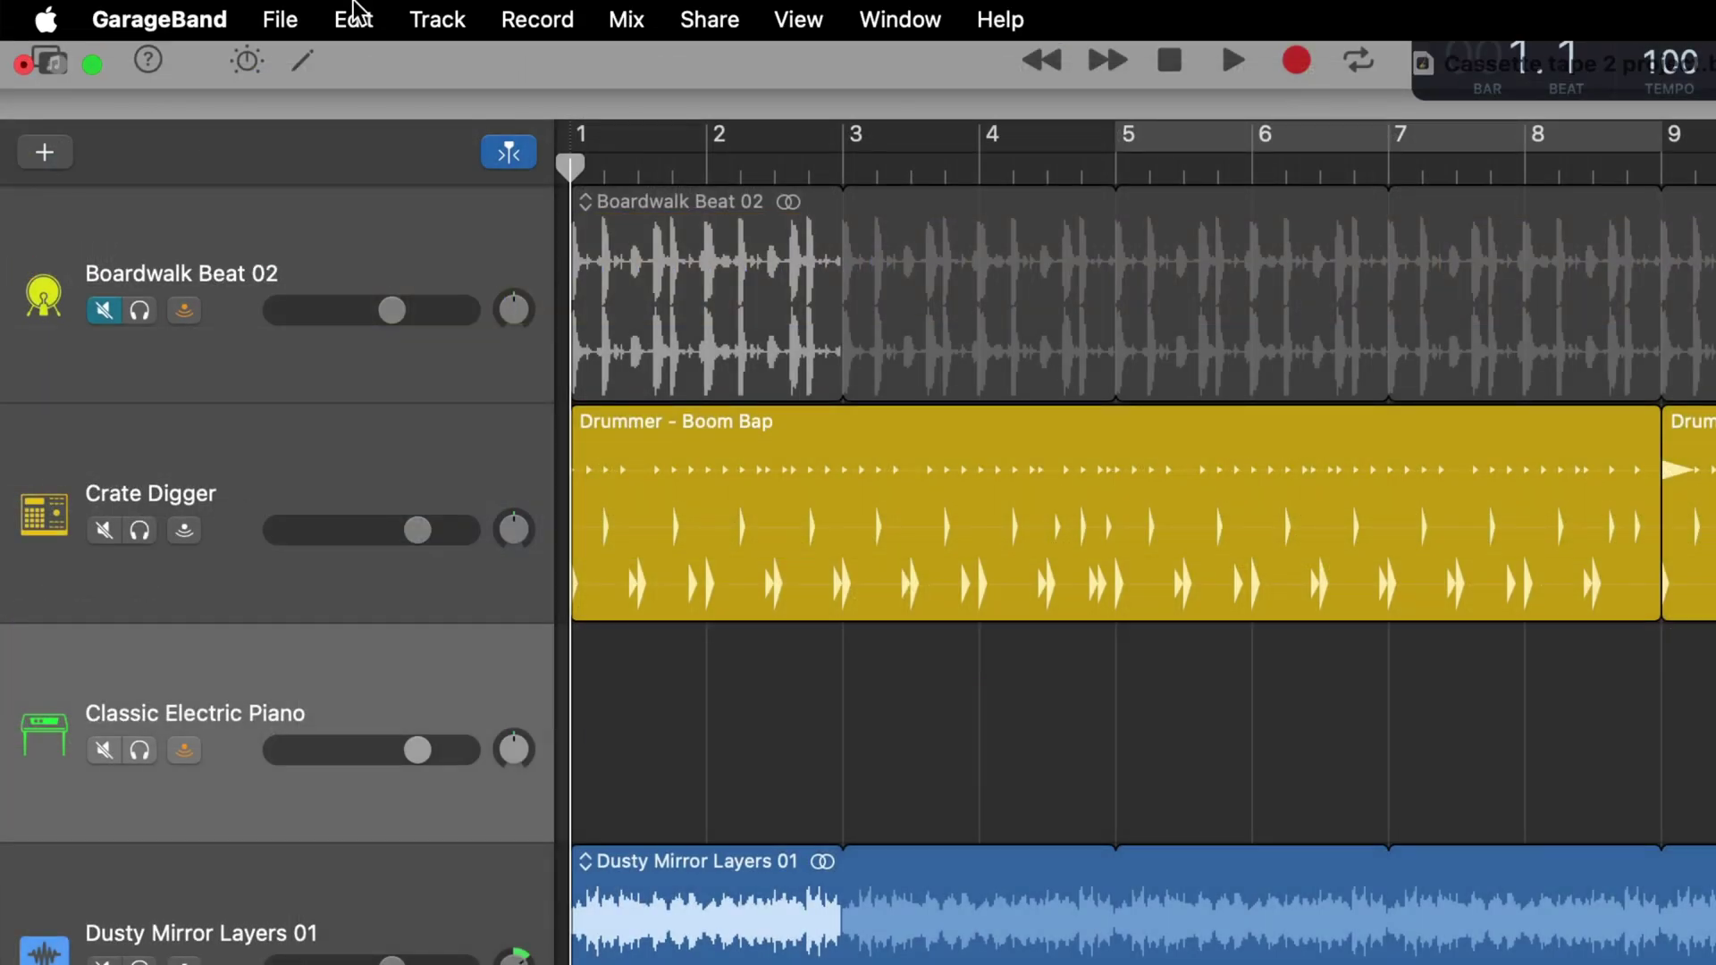
{"action": "left_click", "coordinate": [353, 19]}
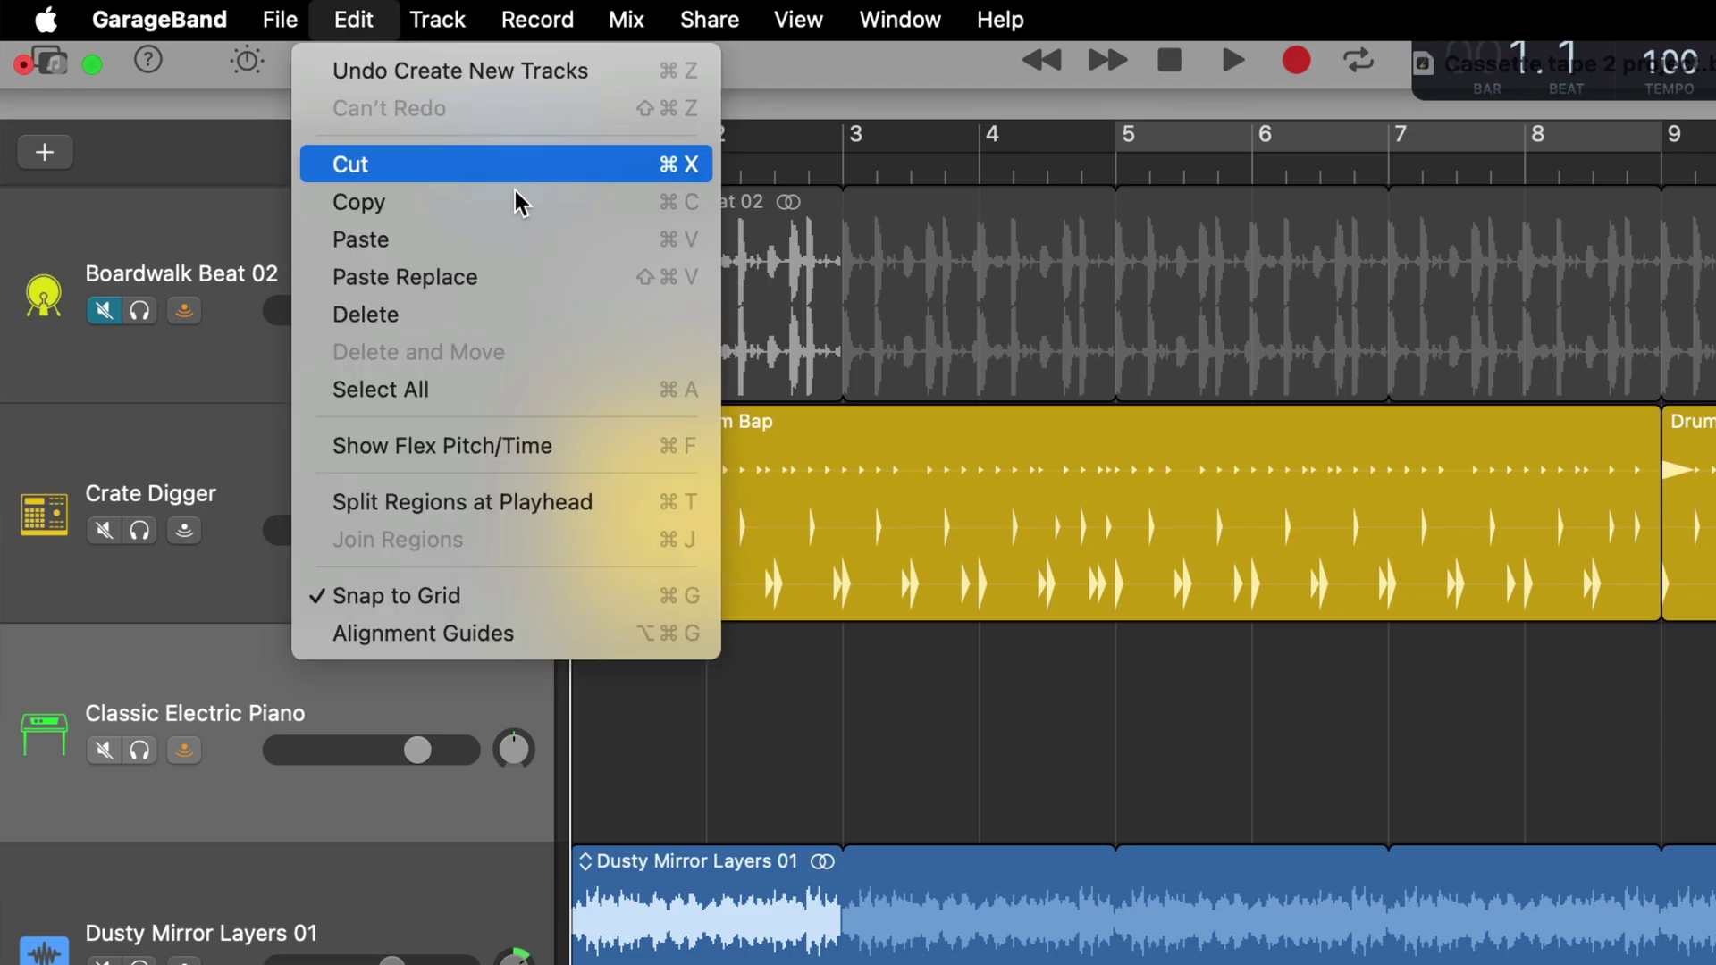
{"action": "left_click", "coordinate": [507, 241]}
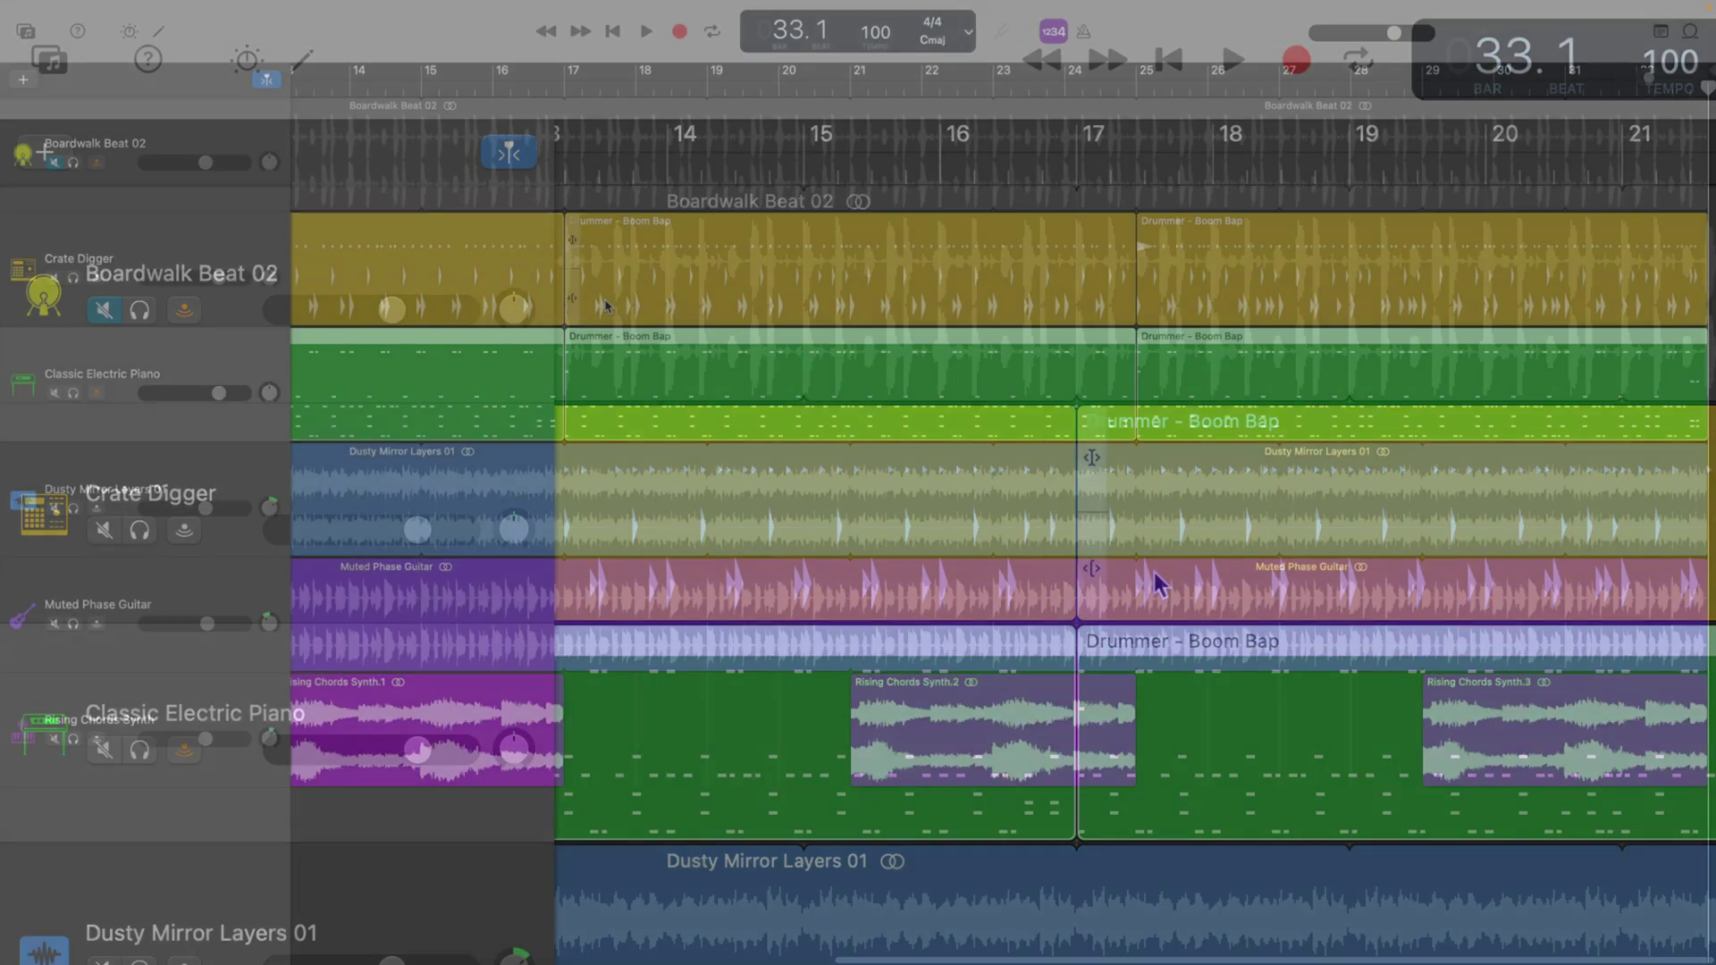
Step: Solo the Classic Electric Piano track and play the pasted regions from the start
{"action": "key", "text": "s"}
{"action": "key", "text": "Return"}
{"action": "key", "text": "space"}
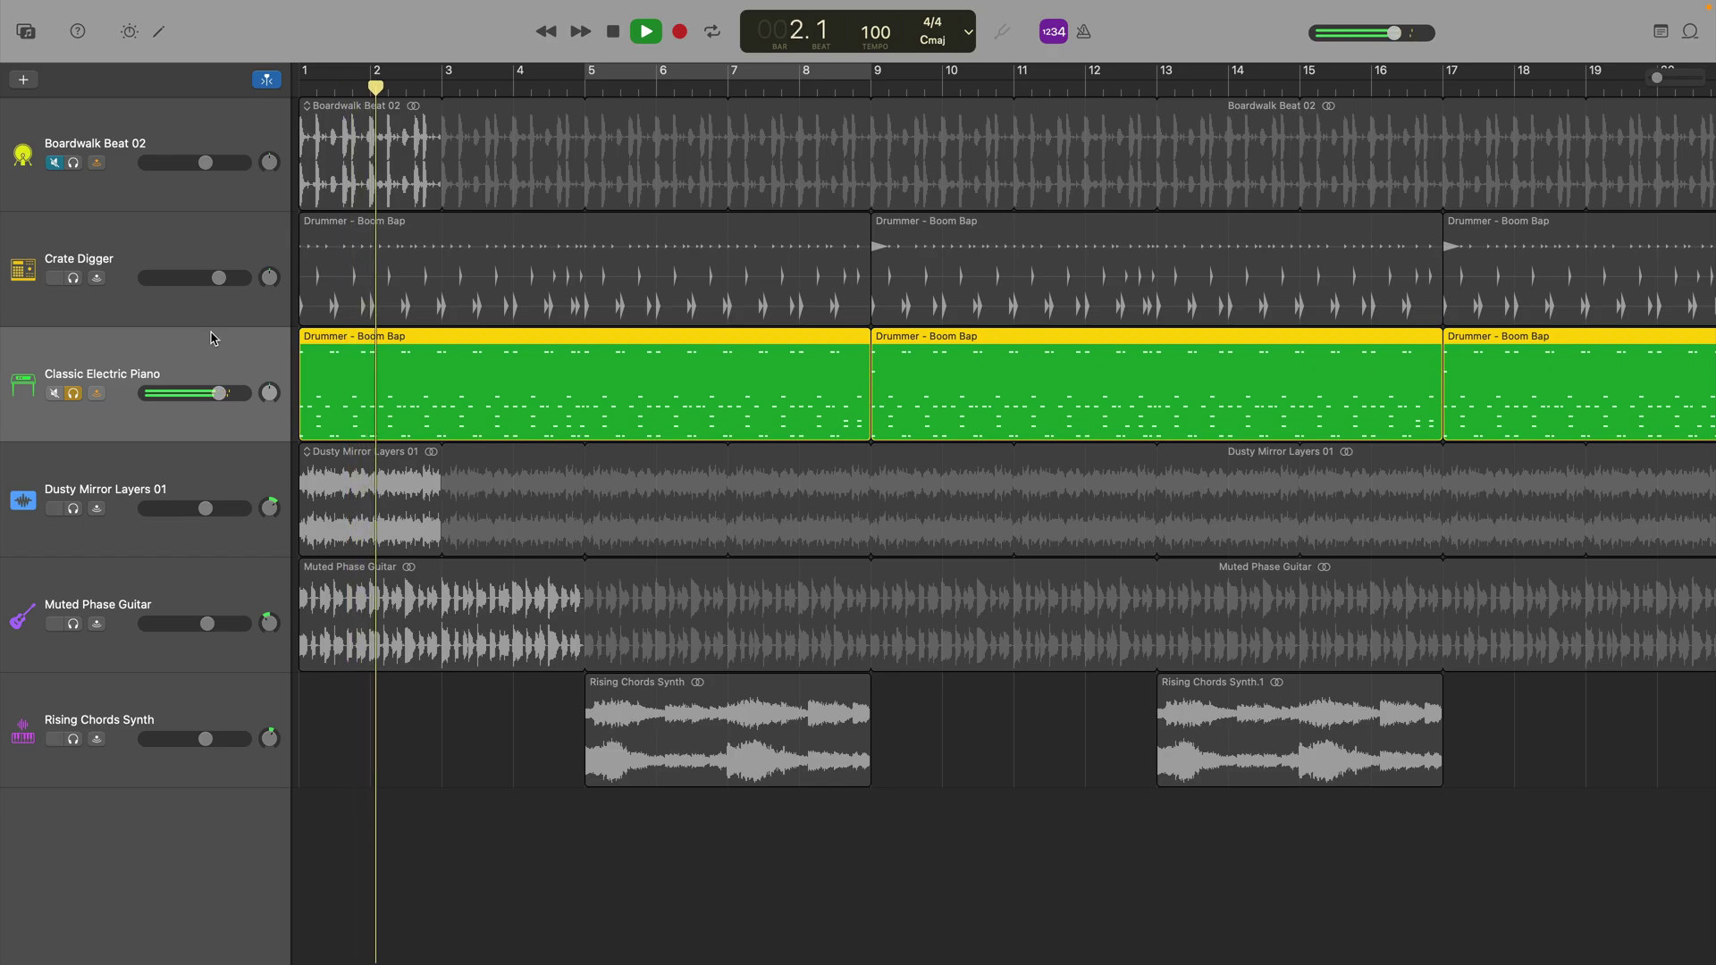
{"action": "key", "text": "space"}
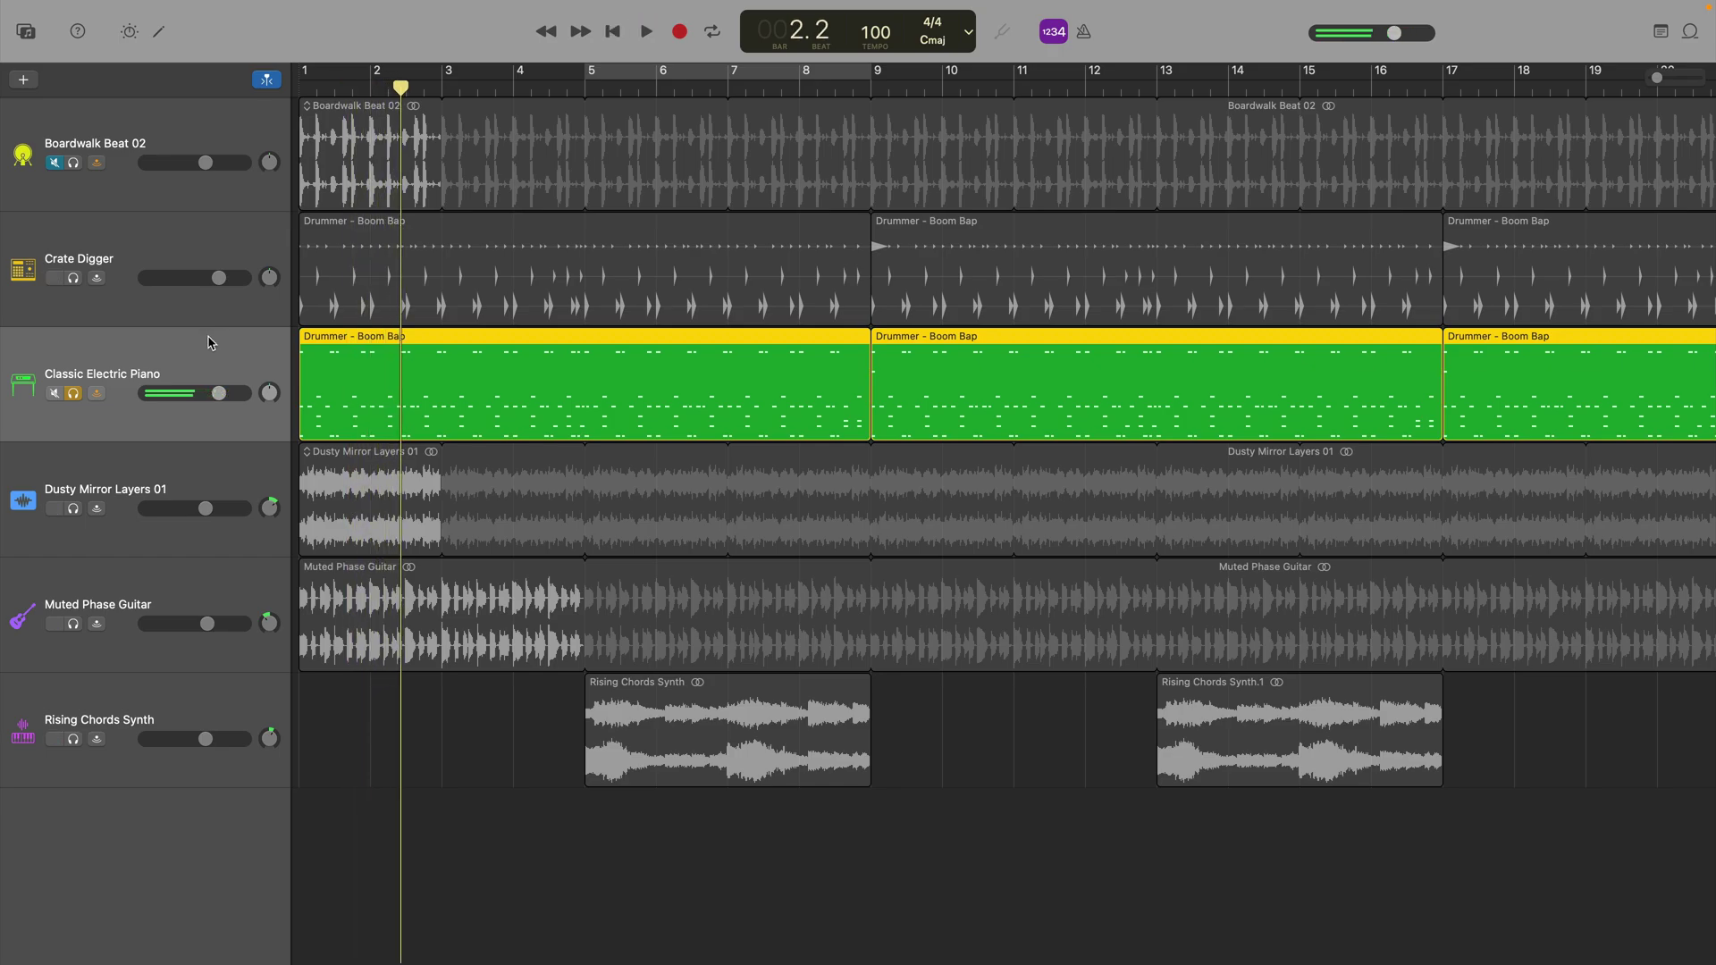
Step: Change the track's sound to the Crate Digger electronic drum kit
{"action": "left_click", "coordinate": [25, 32]}
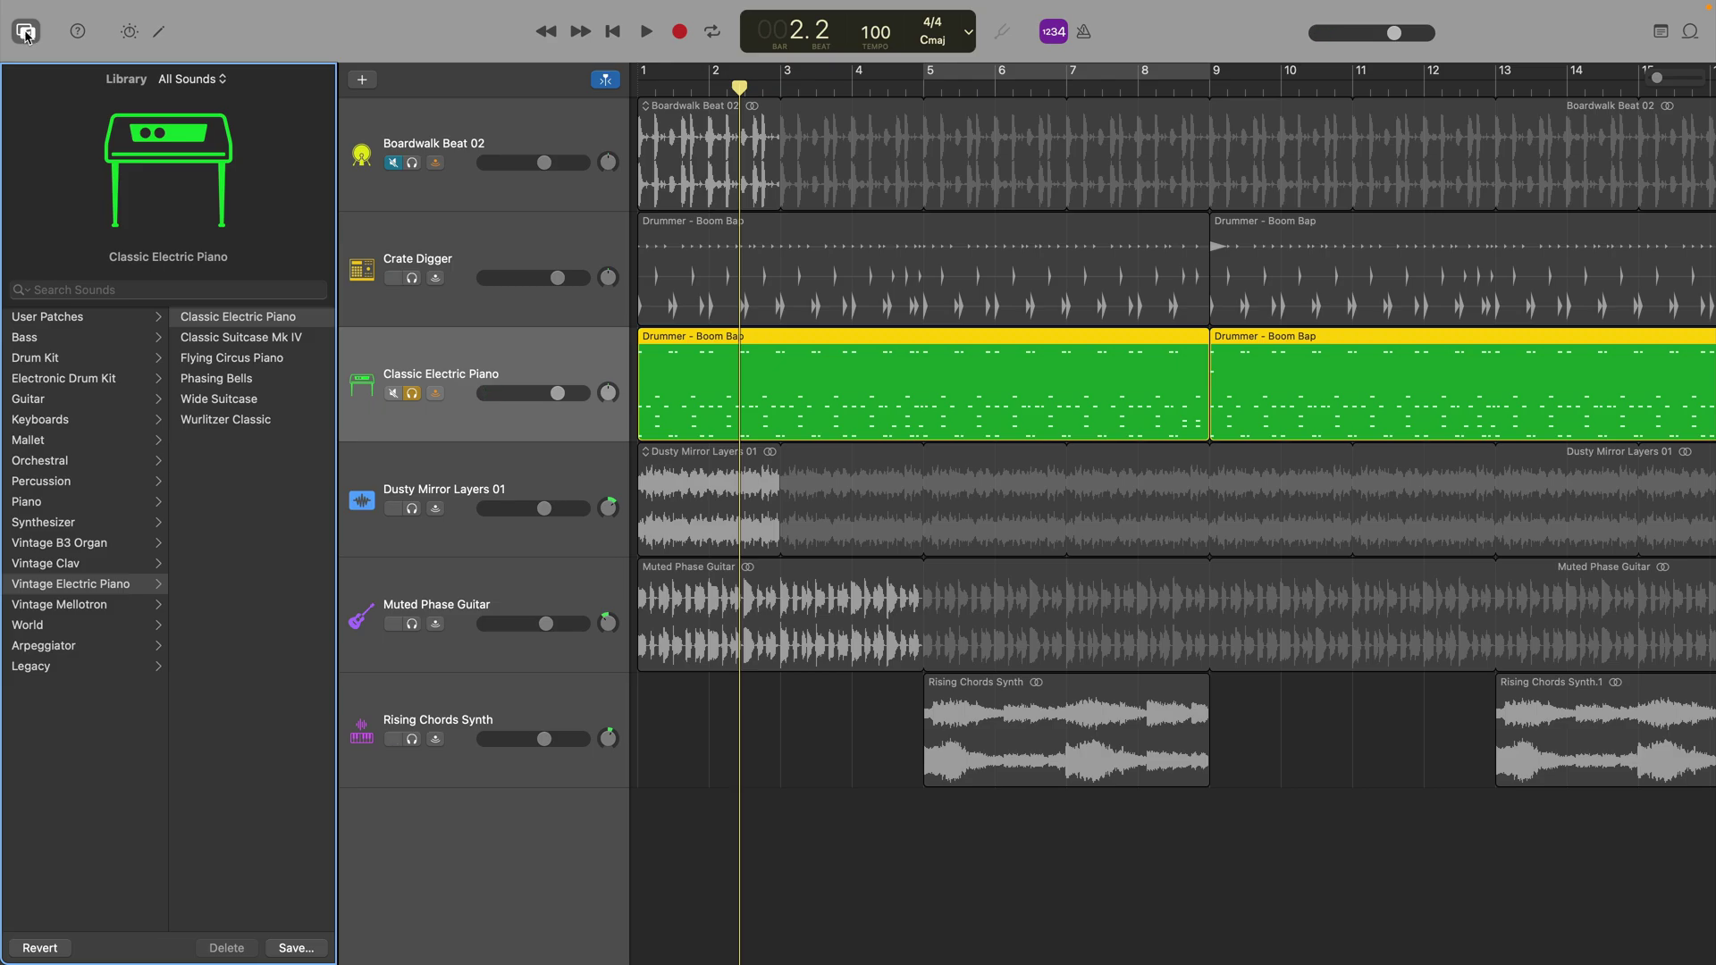
{"action": "left_click", "coordinate": [90, 379]}
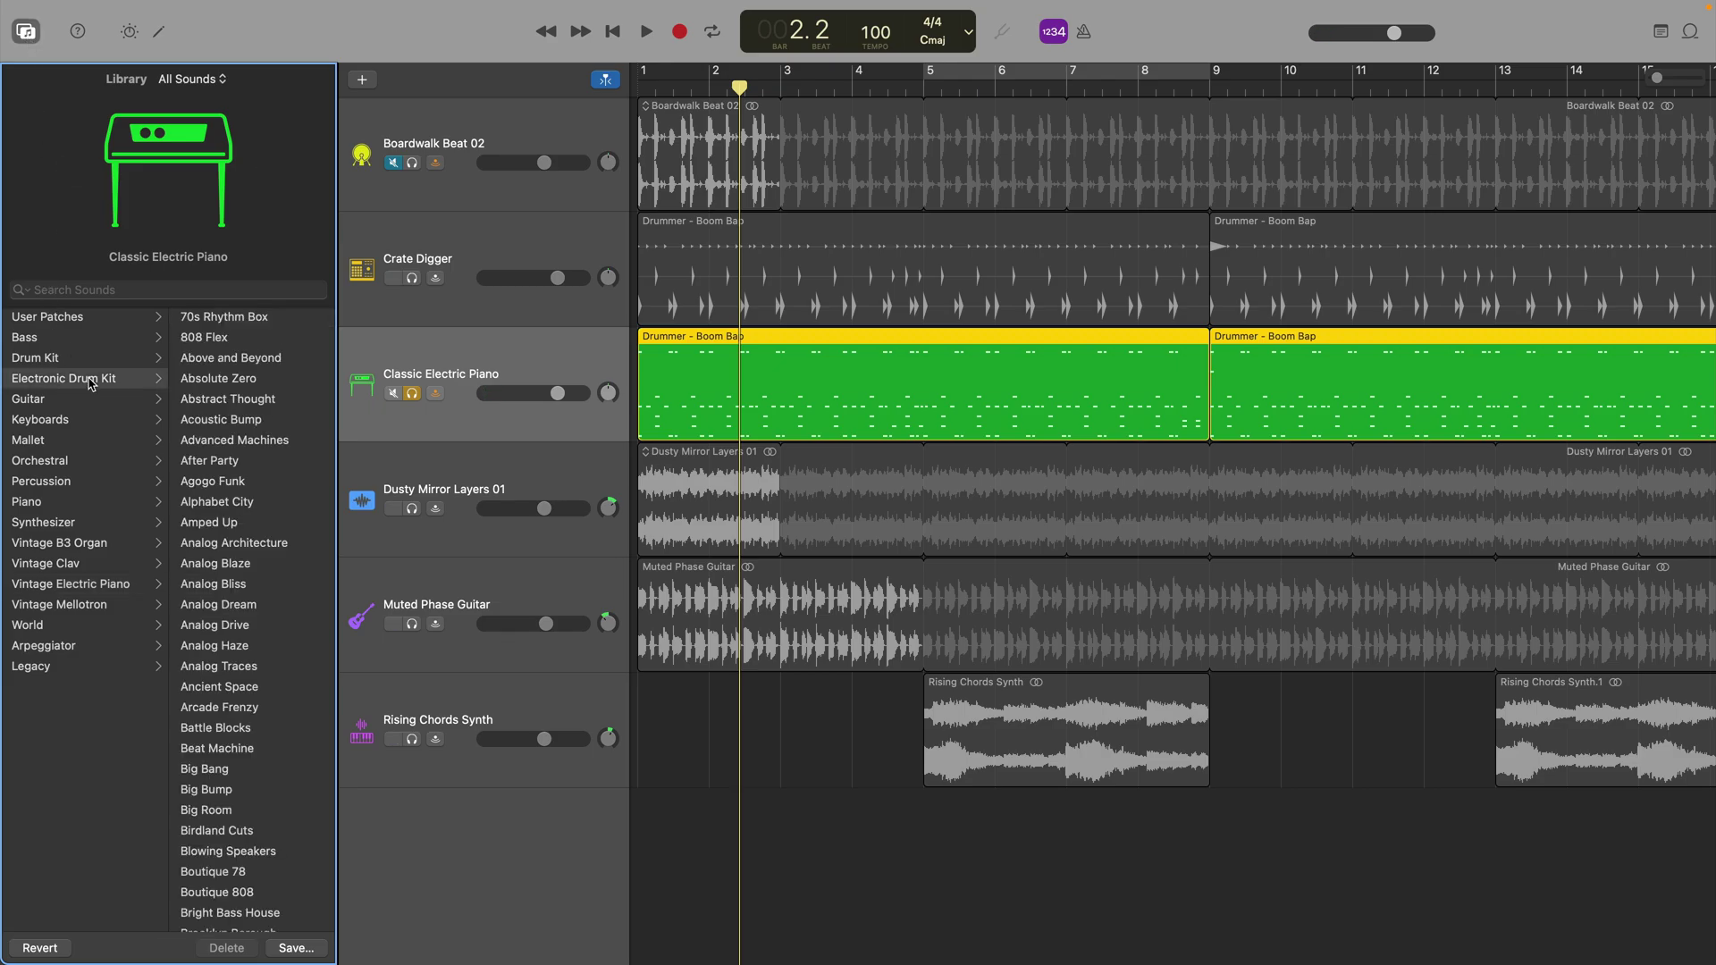
{"action": "scroll", "coordinate": [206, 563], "scroll_direction": "down", "scroll_amount": 6}
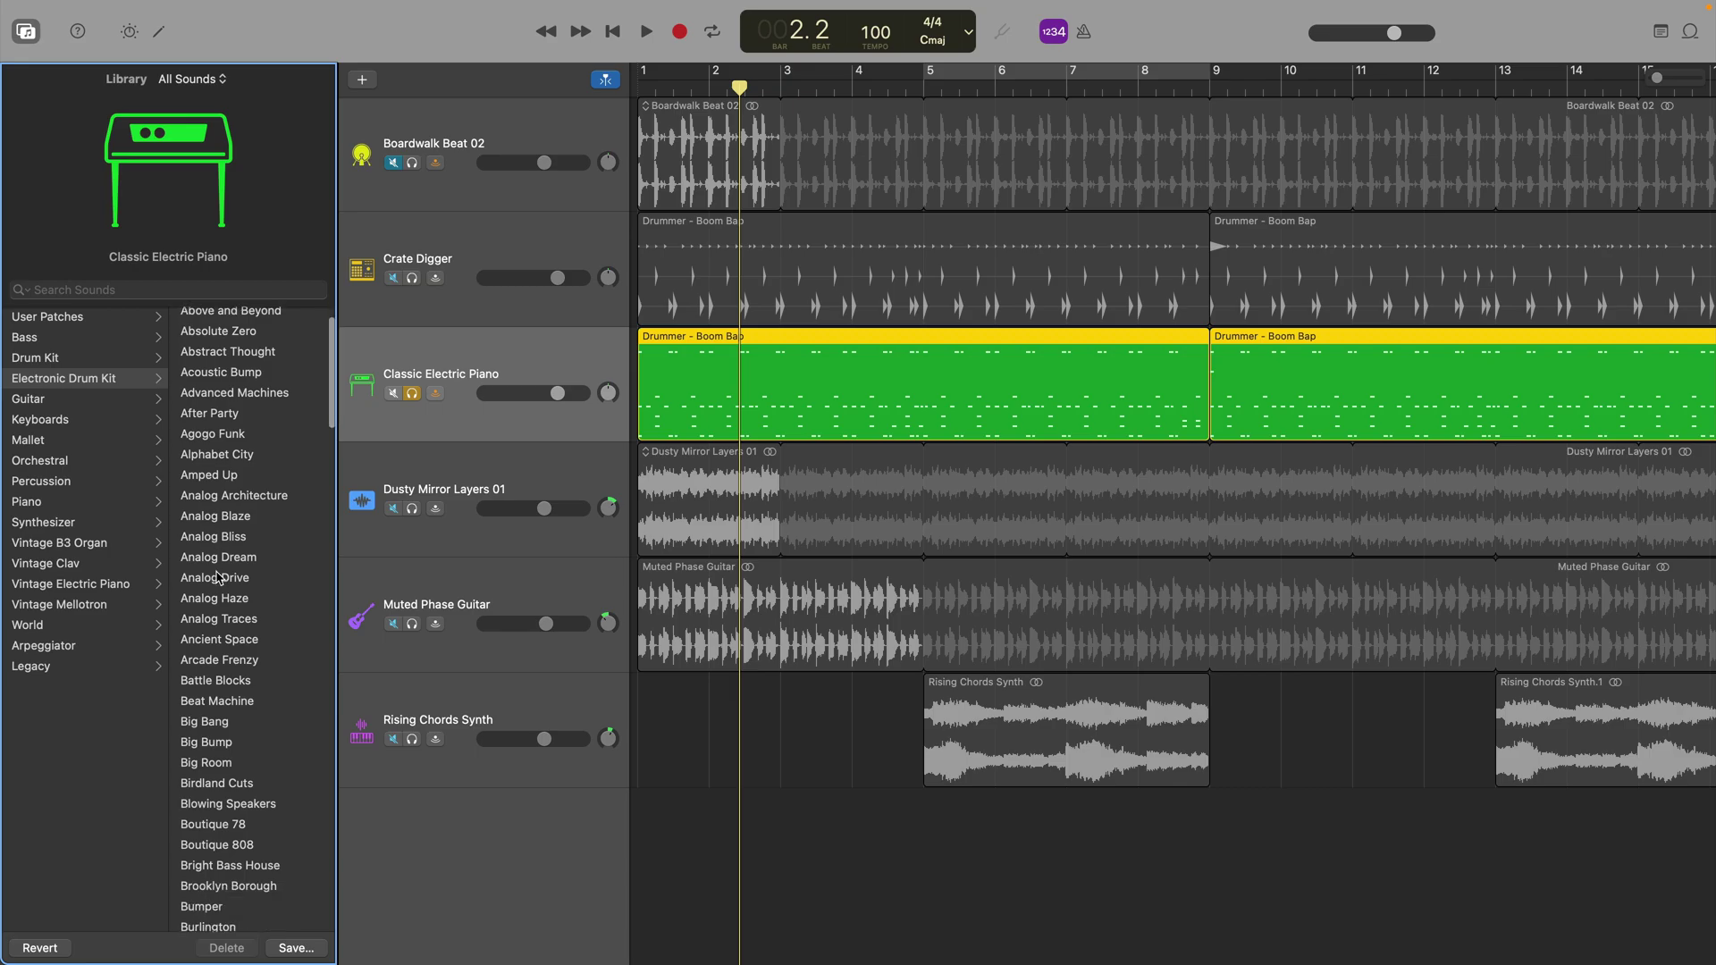
{"action": "scroll", "coordinate": [218, 579], "scroll_direction": "down", "scroll_amount": 1}
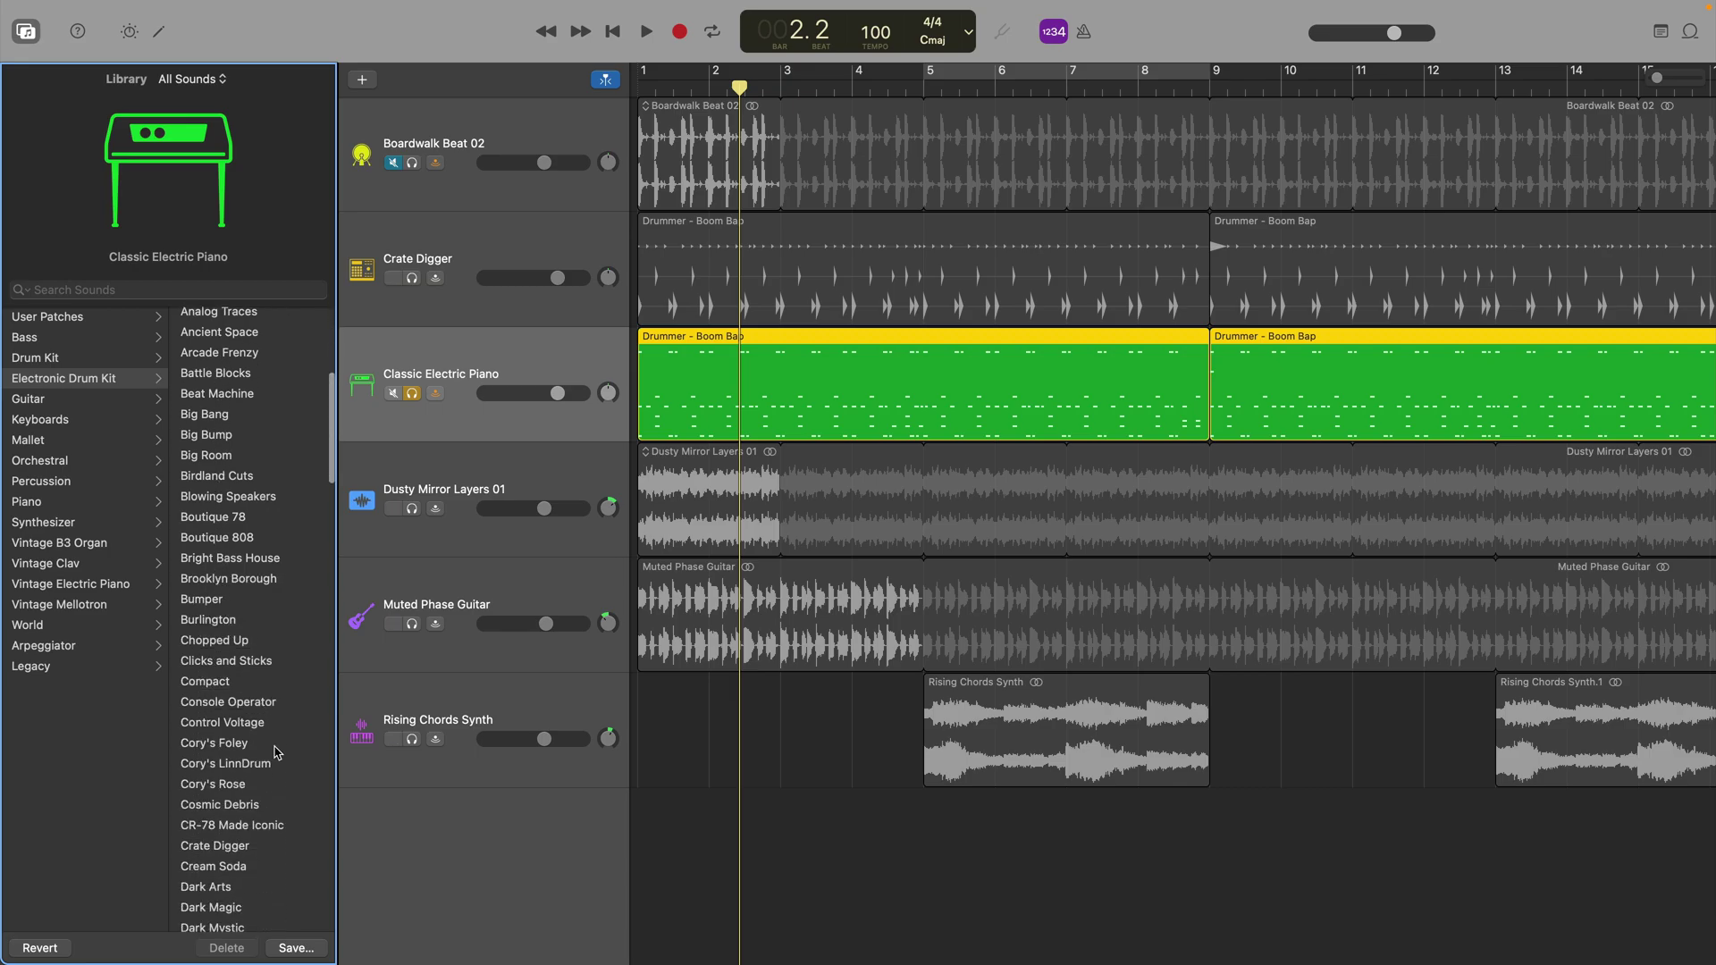
{"action": "left_click", "coordinate": [282, 856]}
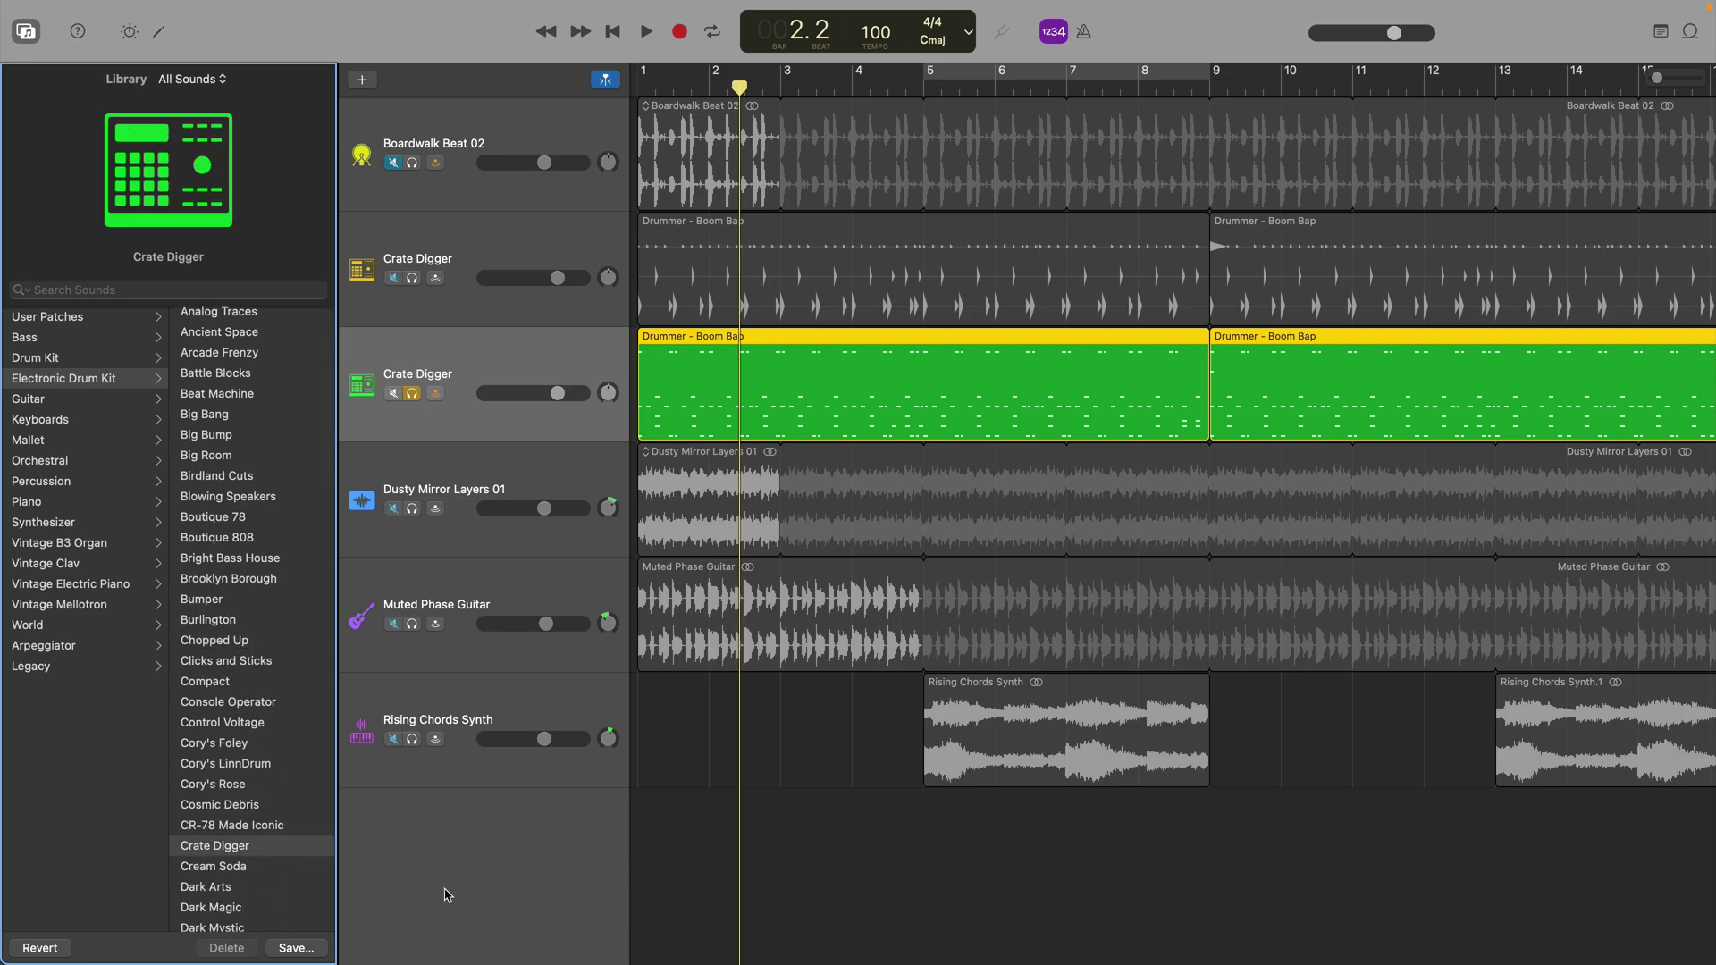
Step: Play the Crate Digger part from the start, then hide the Library
{"action": "key", "text": "space"}
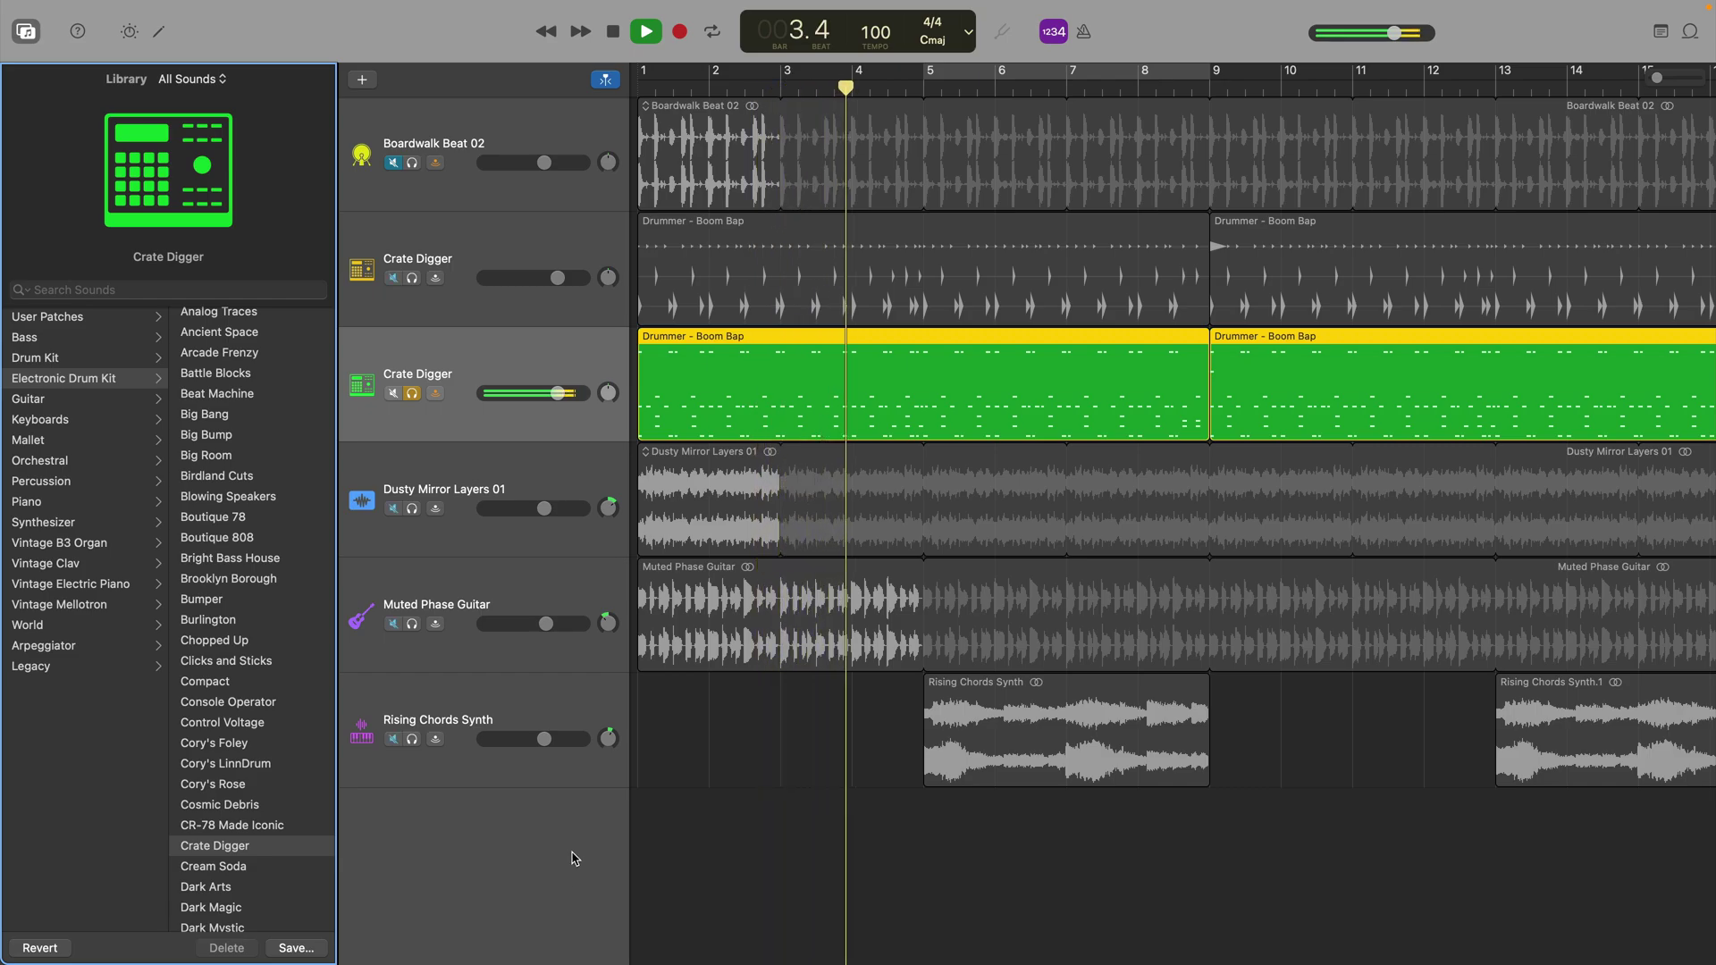
{"action": "key", "text": "space"}
{"action": "key", "text": "Return"}
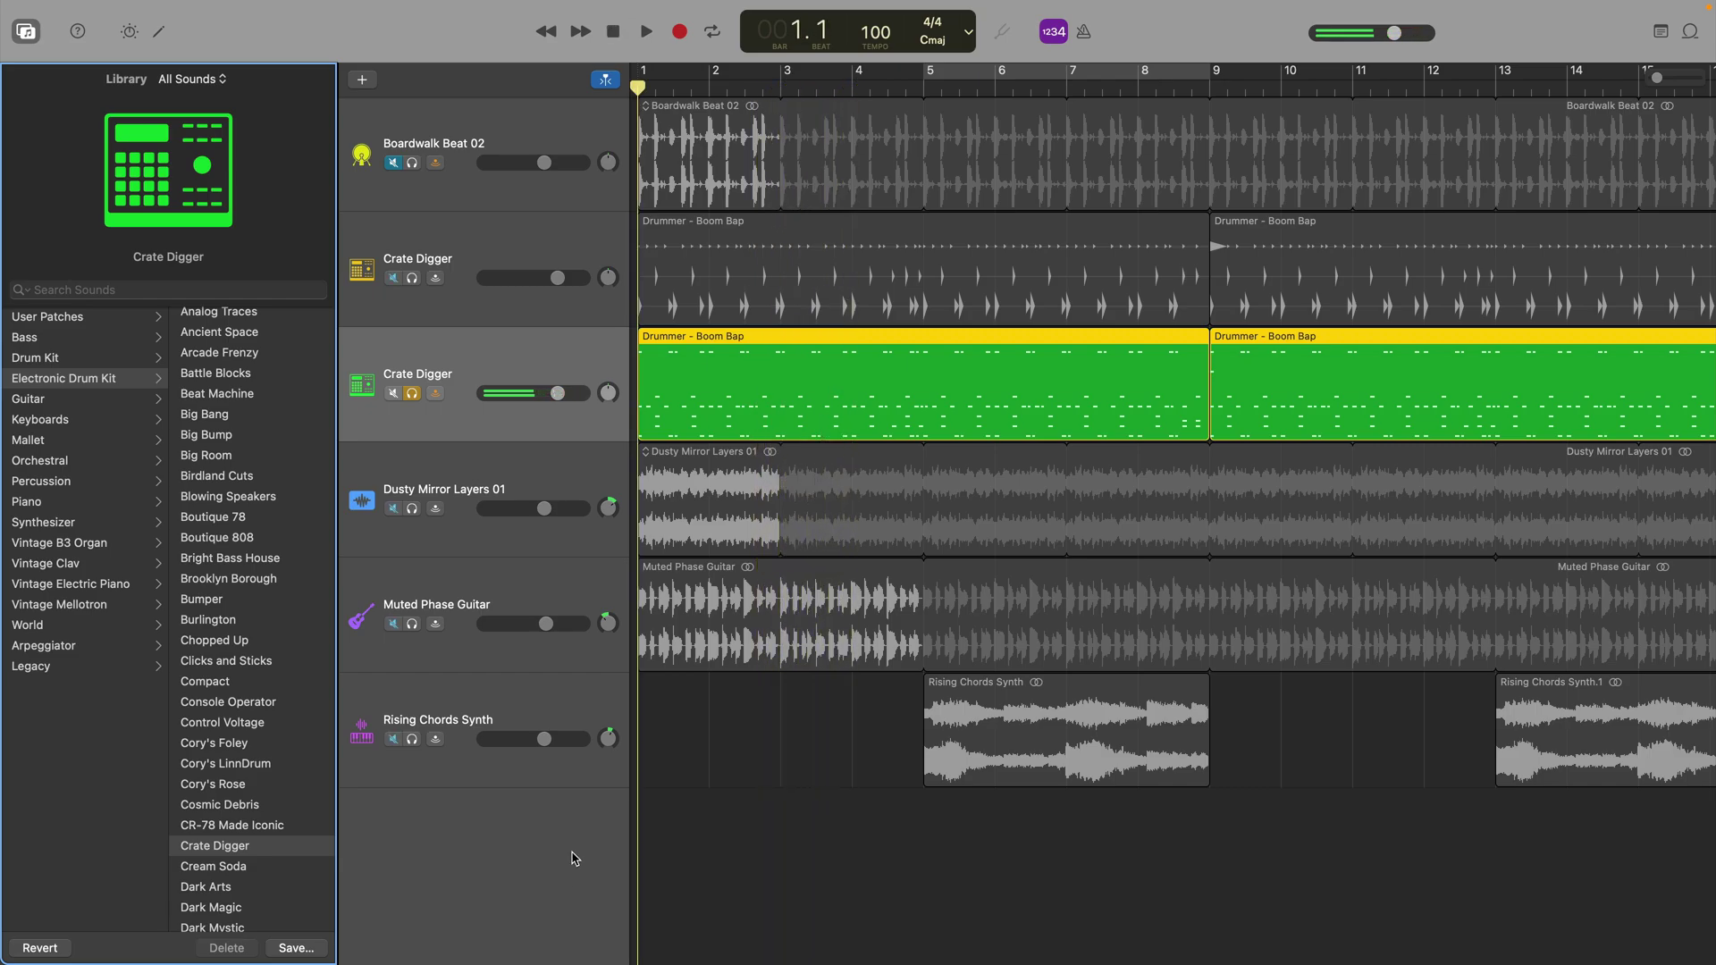
{"action": "key", "text": "space"}
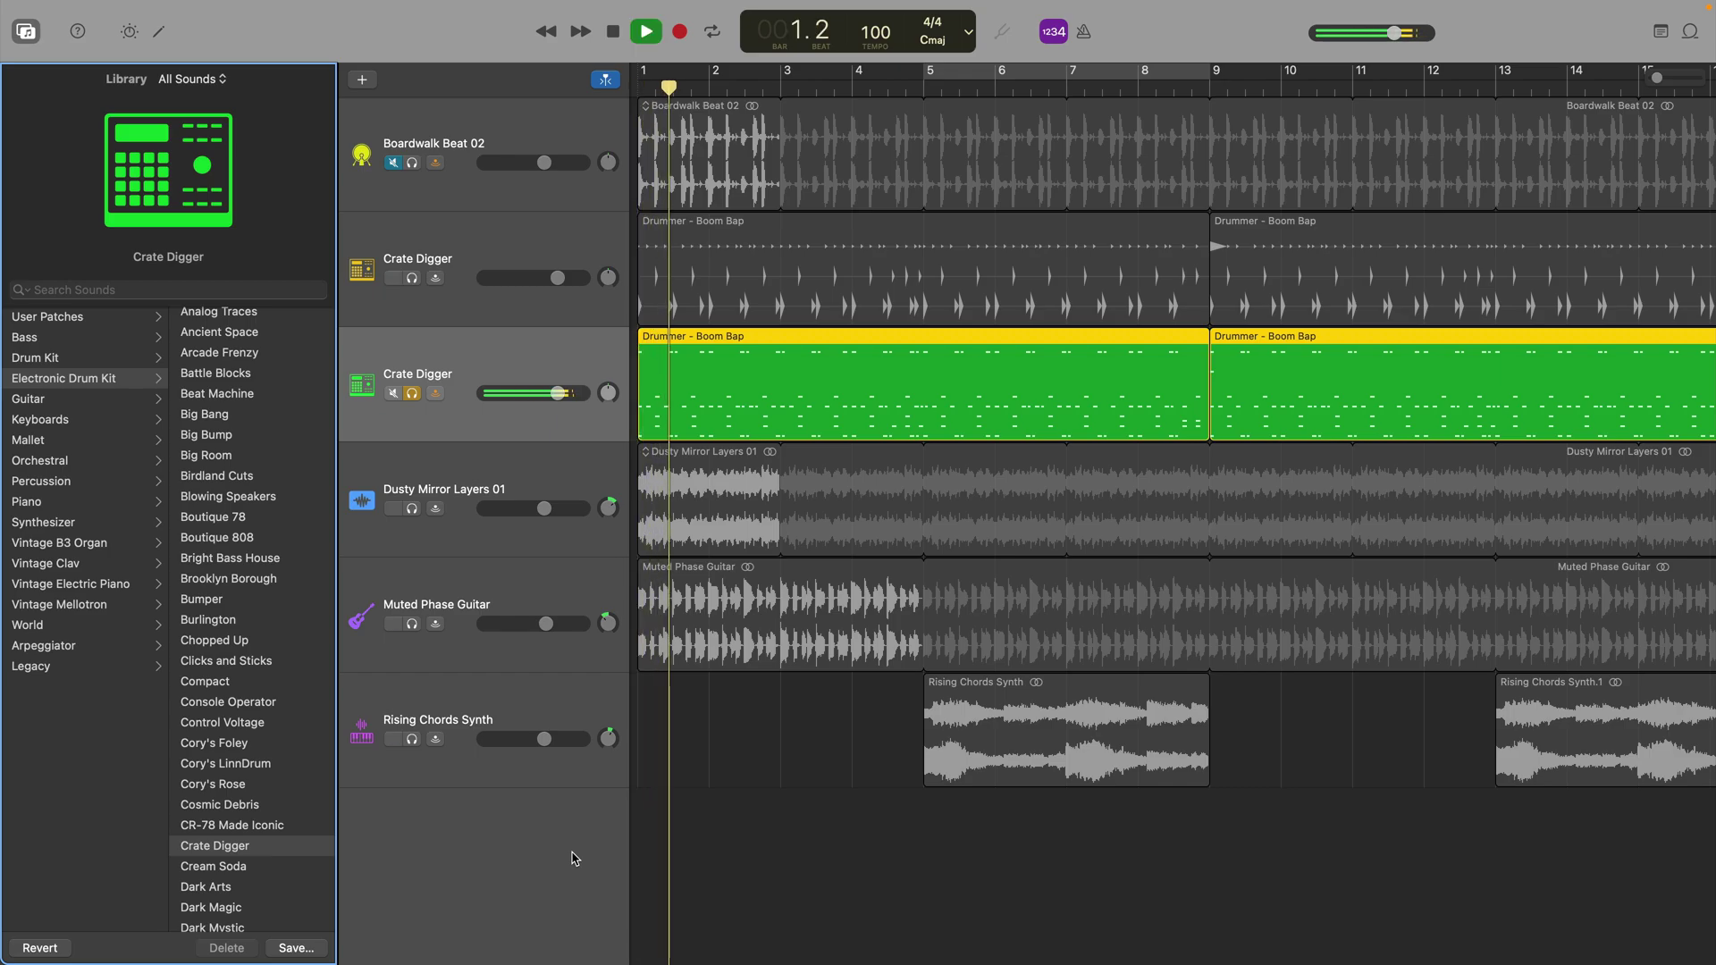
{"action": "key", "text": "y"}
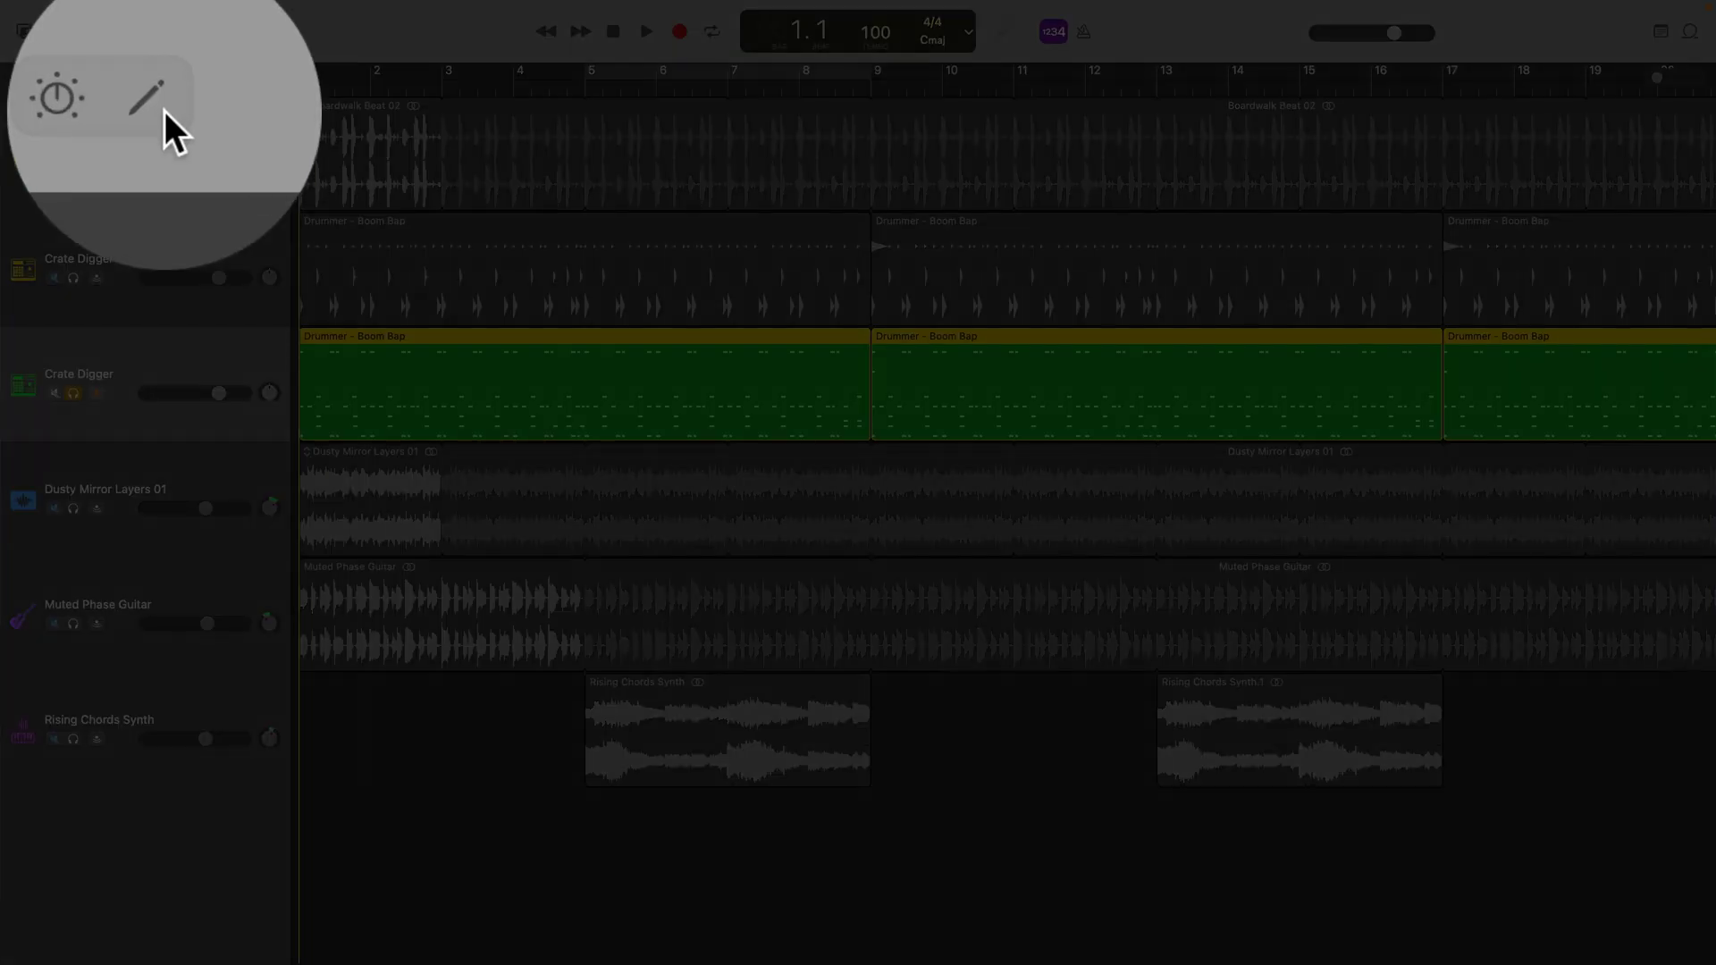
Step: In the Piano Roll, try selecting notes by drum pitch, then select all C1 notes and copy them
{"action": "left_click", "coordinate": [163, 32]}
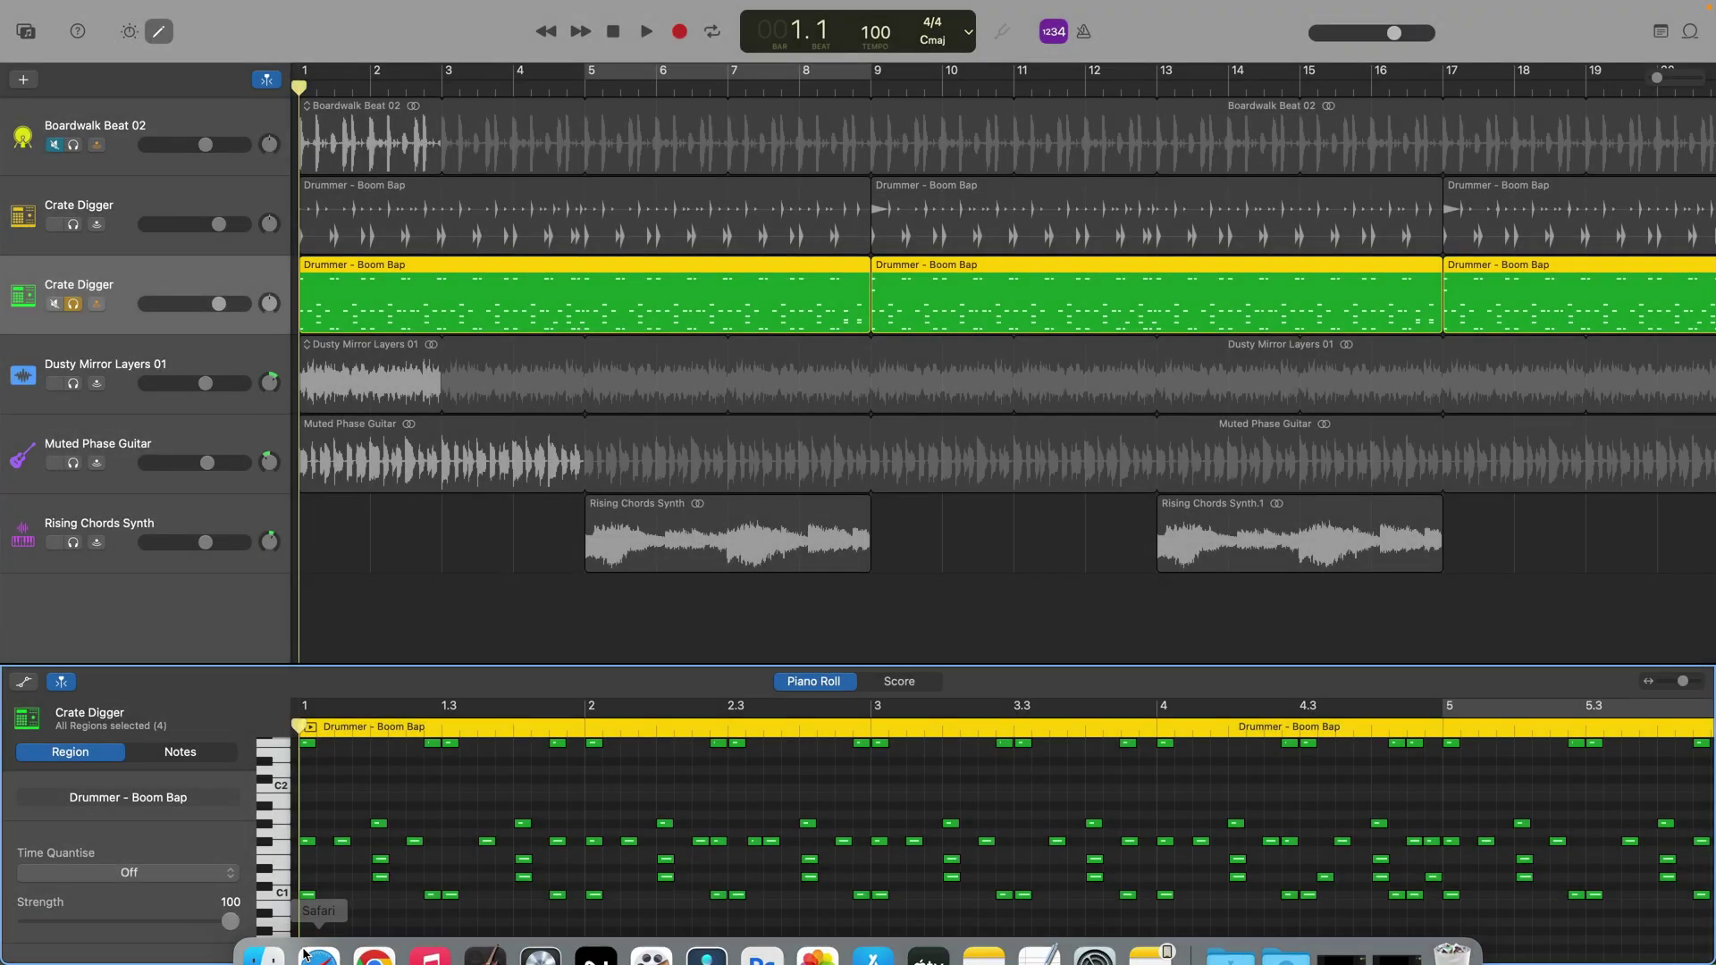
{"action": "left_click", "coordinate": [277, 901]}
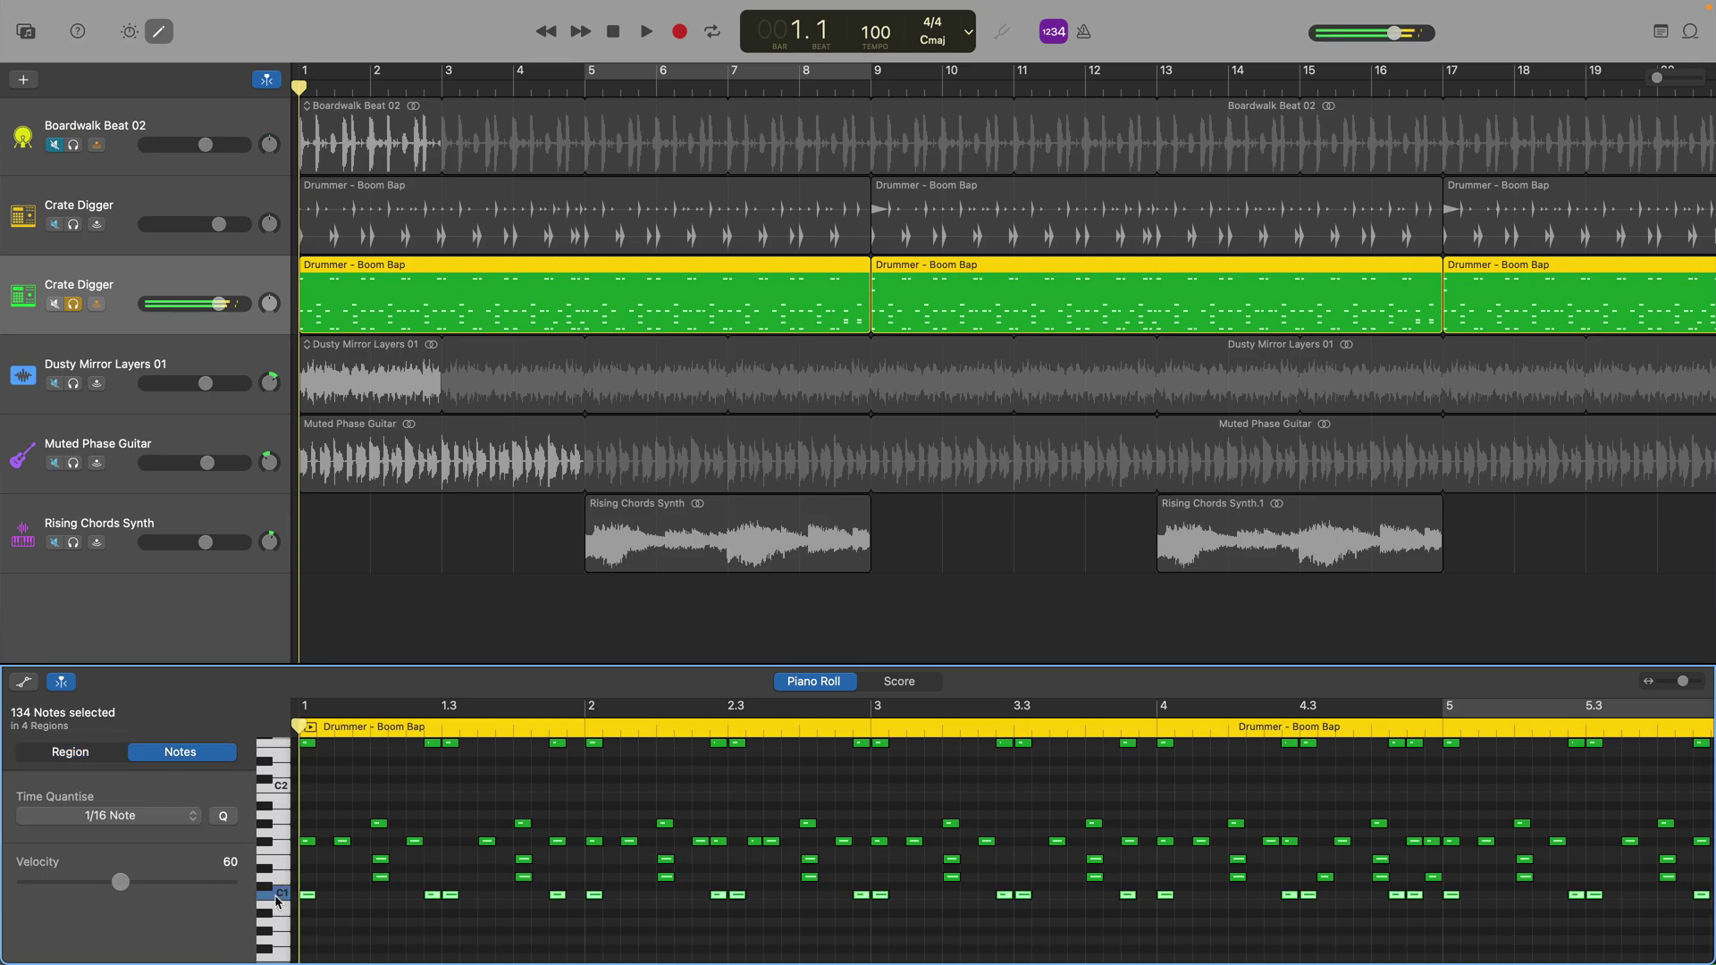
{"action": "left_click", "coordinate": [282, 861]}
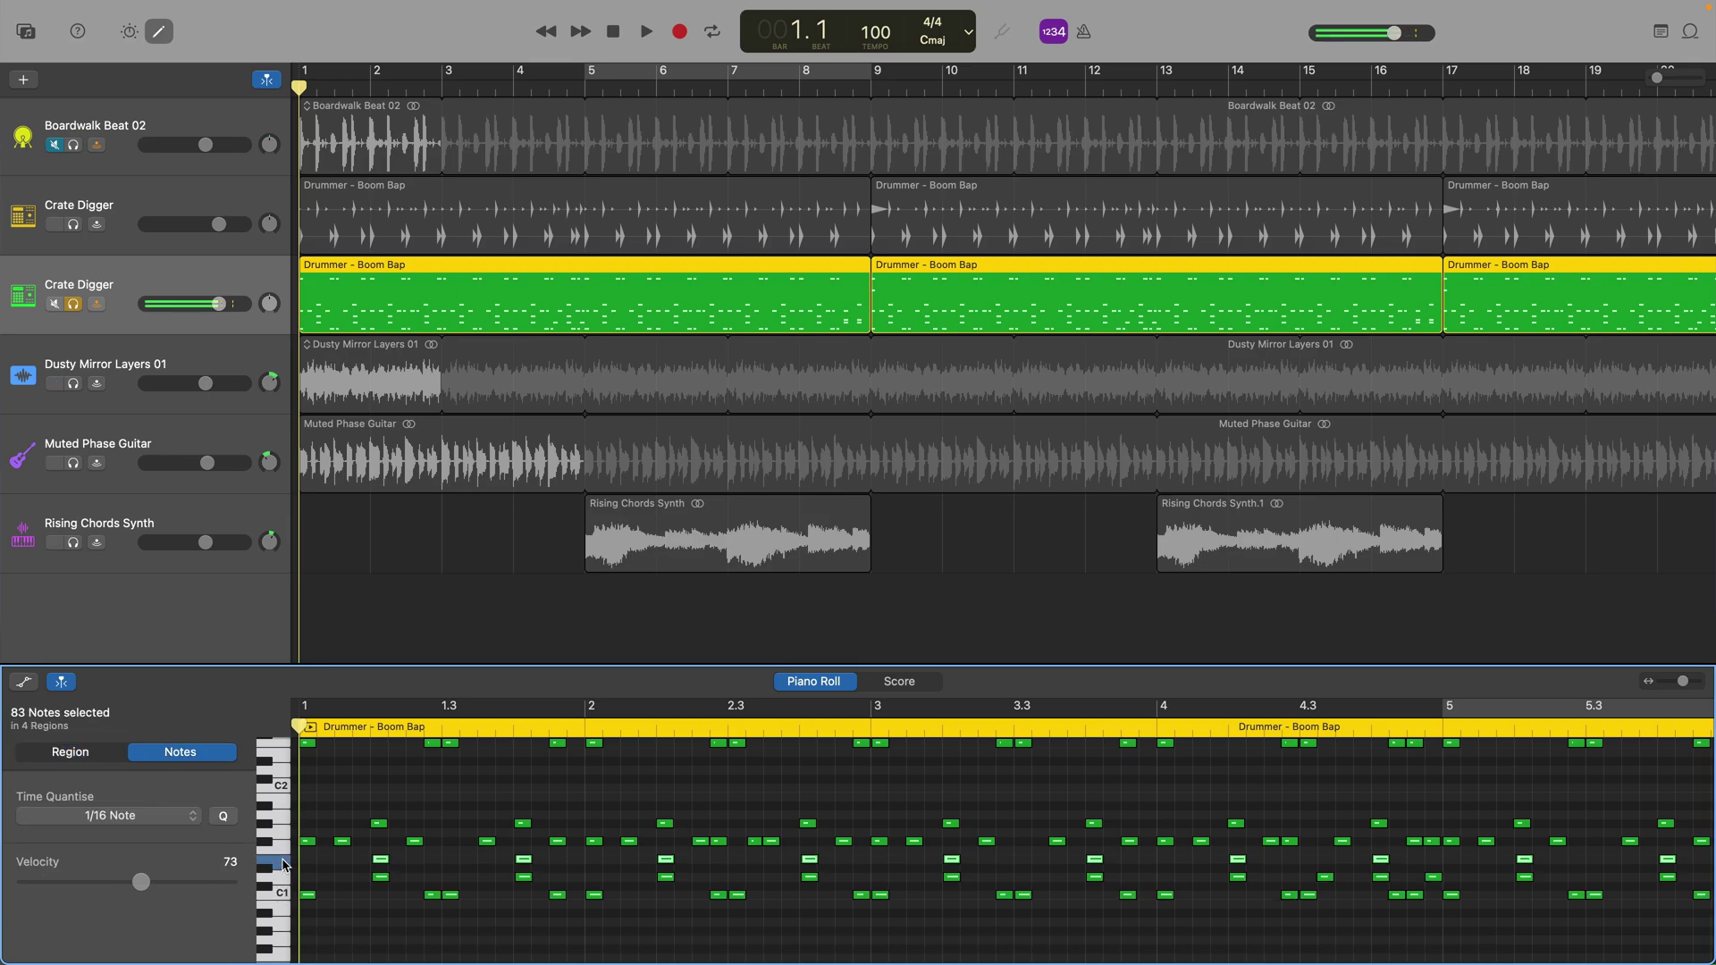
{"action": "left_click", "coordinate": [265, 844]}
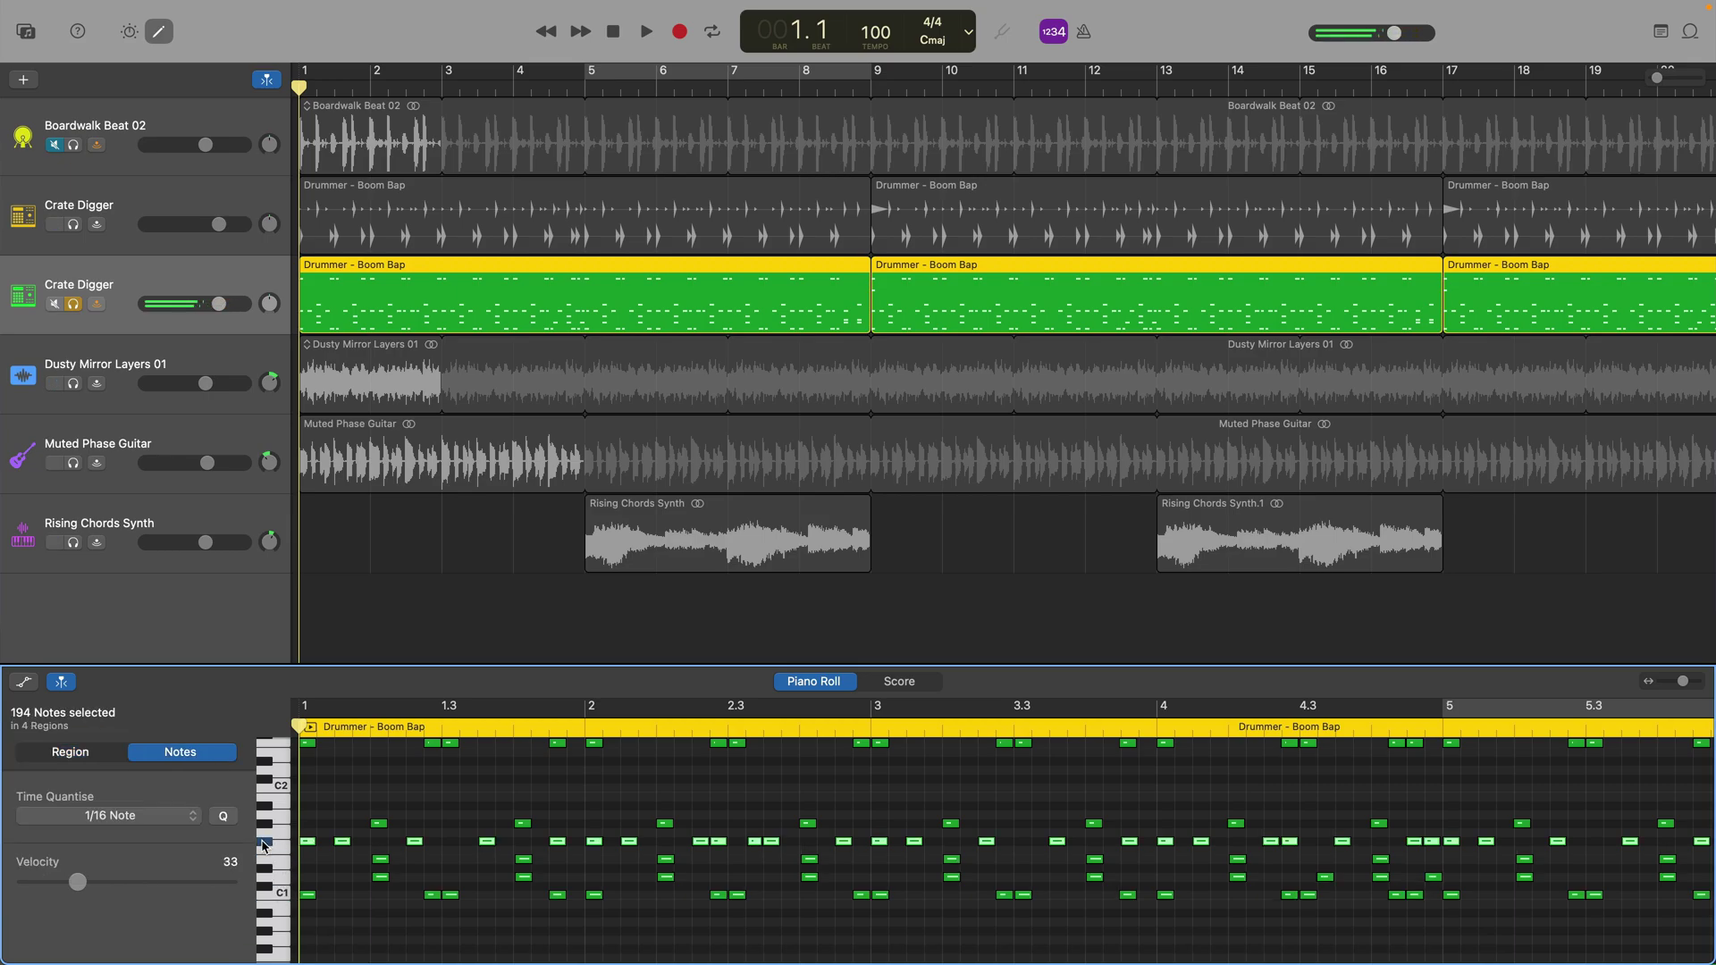
{"action": "left_click", "coordinate": [281, 837]}
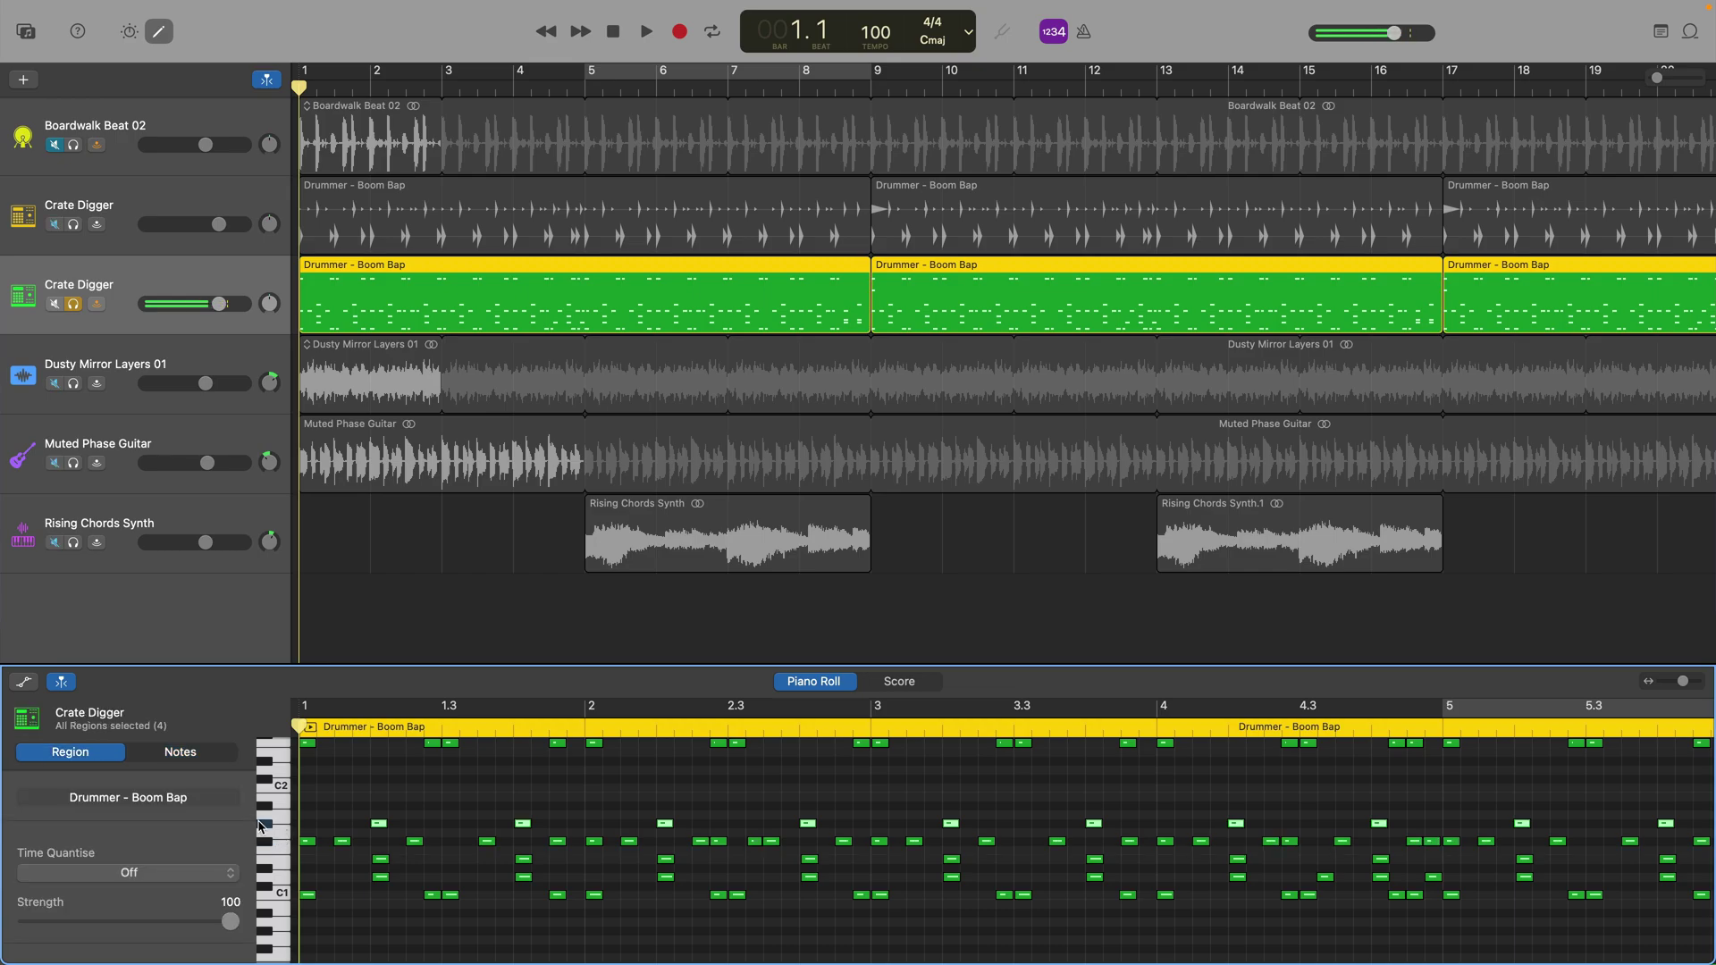
{"action": "left_click", "coordinate": [262, 824]}
{"action": "left_click", "coordinate": [282, 747]}
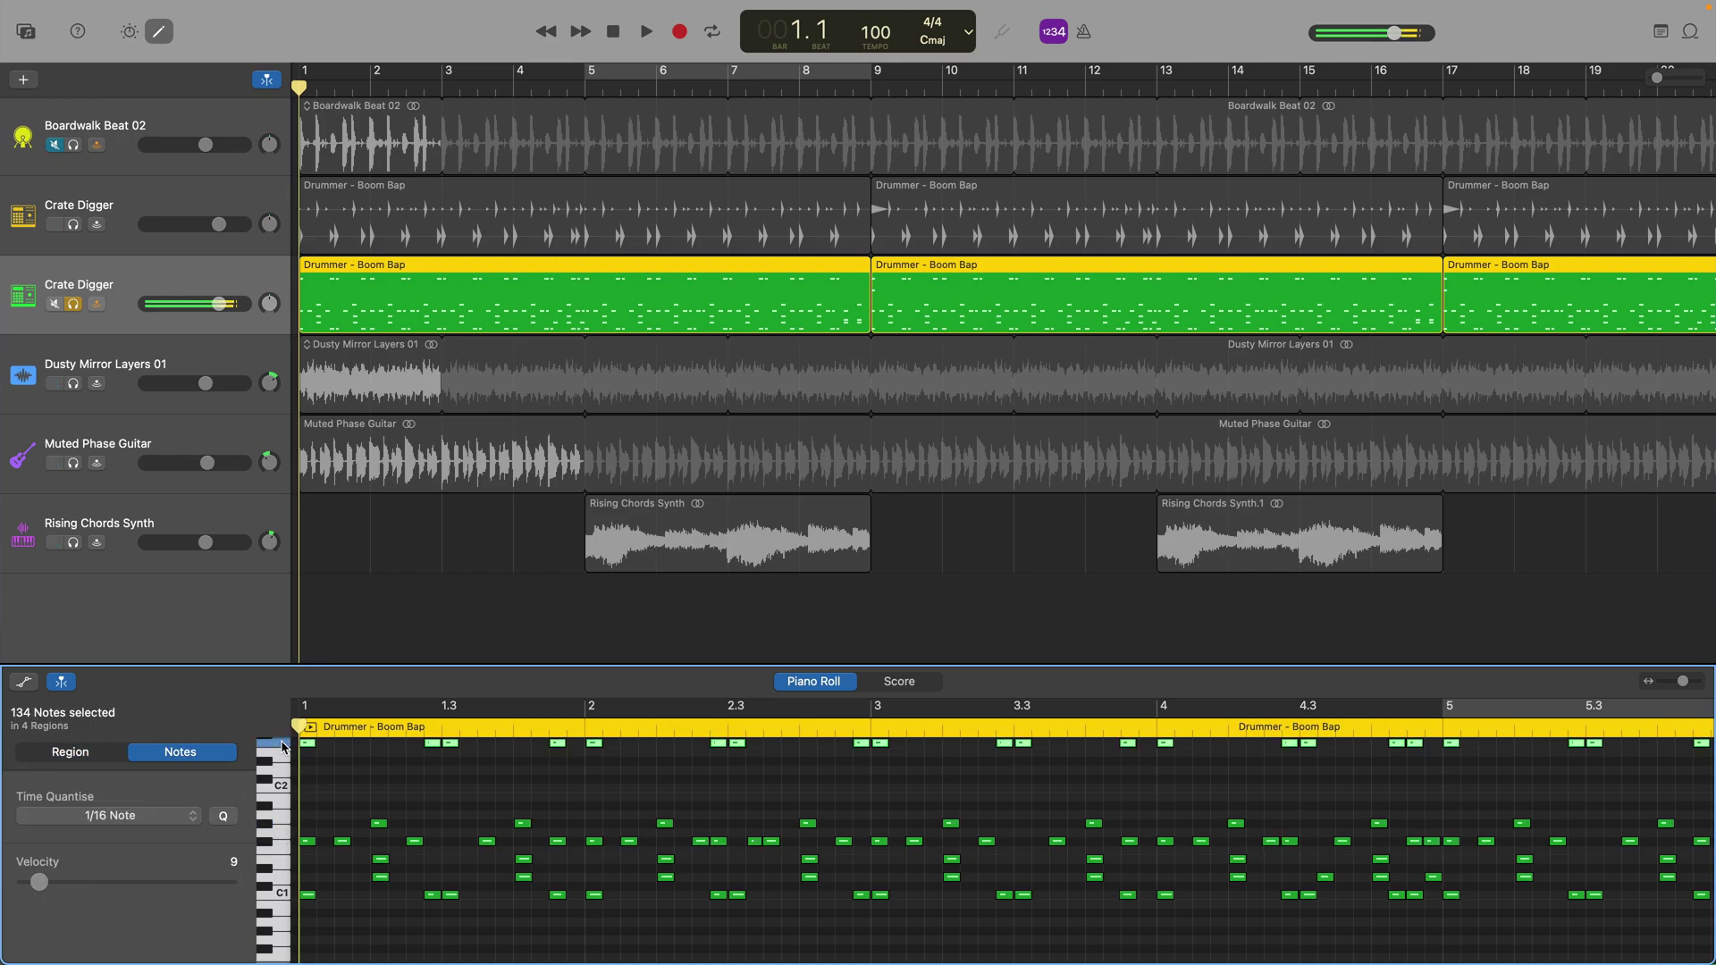
{"action": "left_click", "coordinate": [280, 896]}
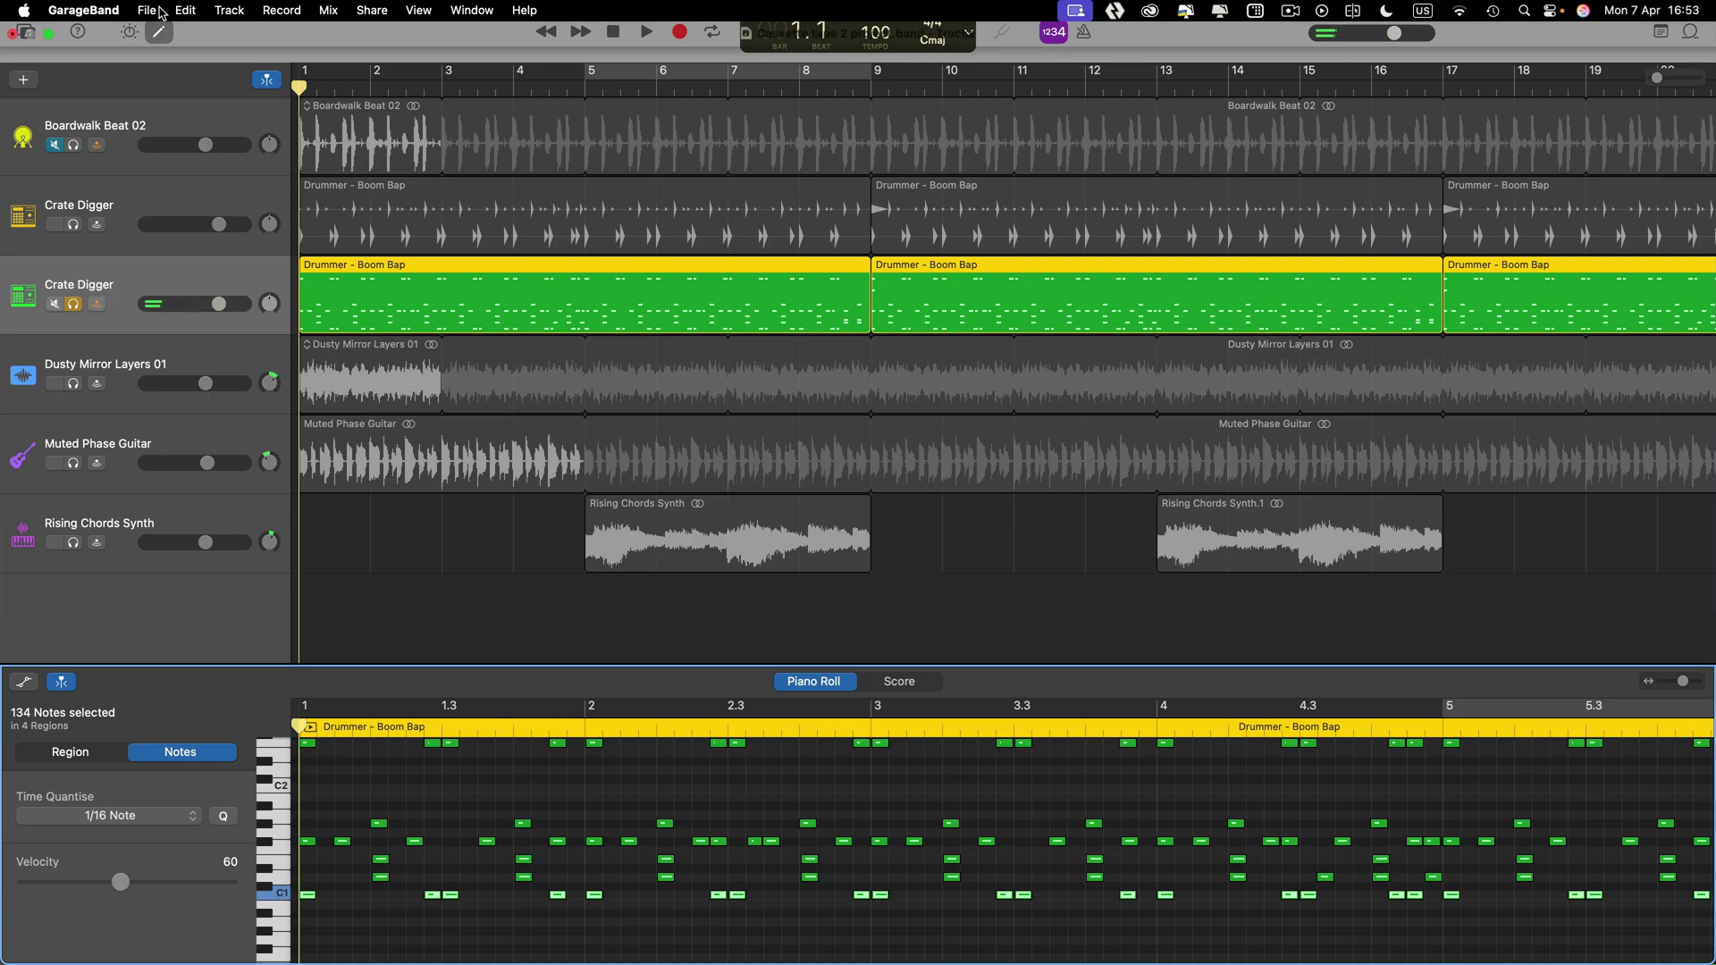
{"action": "left_click", "coordinate": [185, 9]}
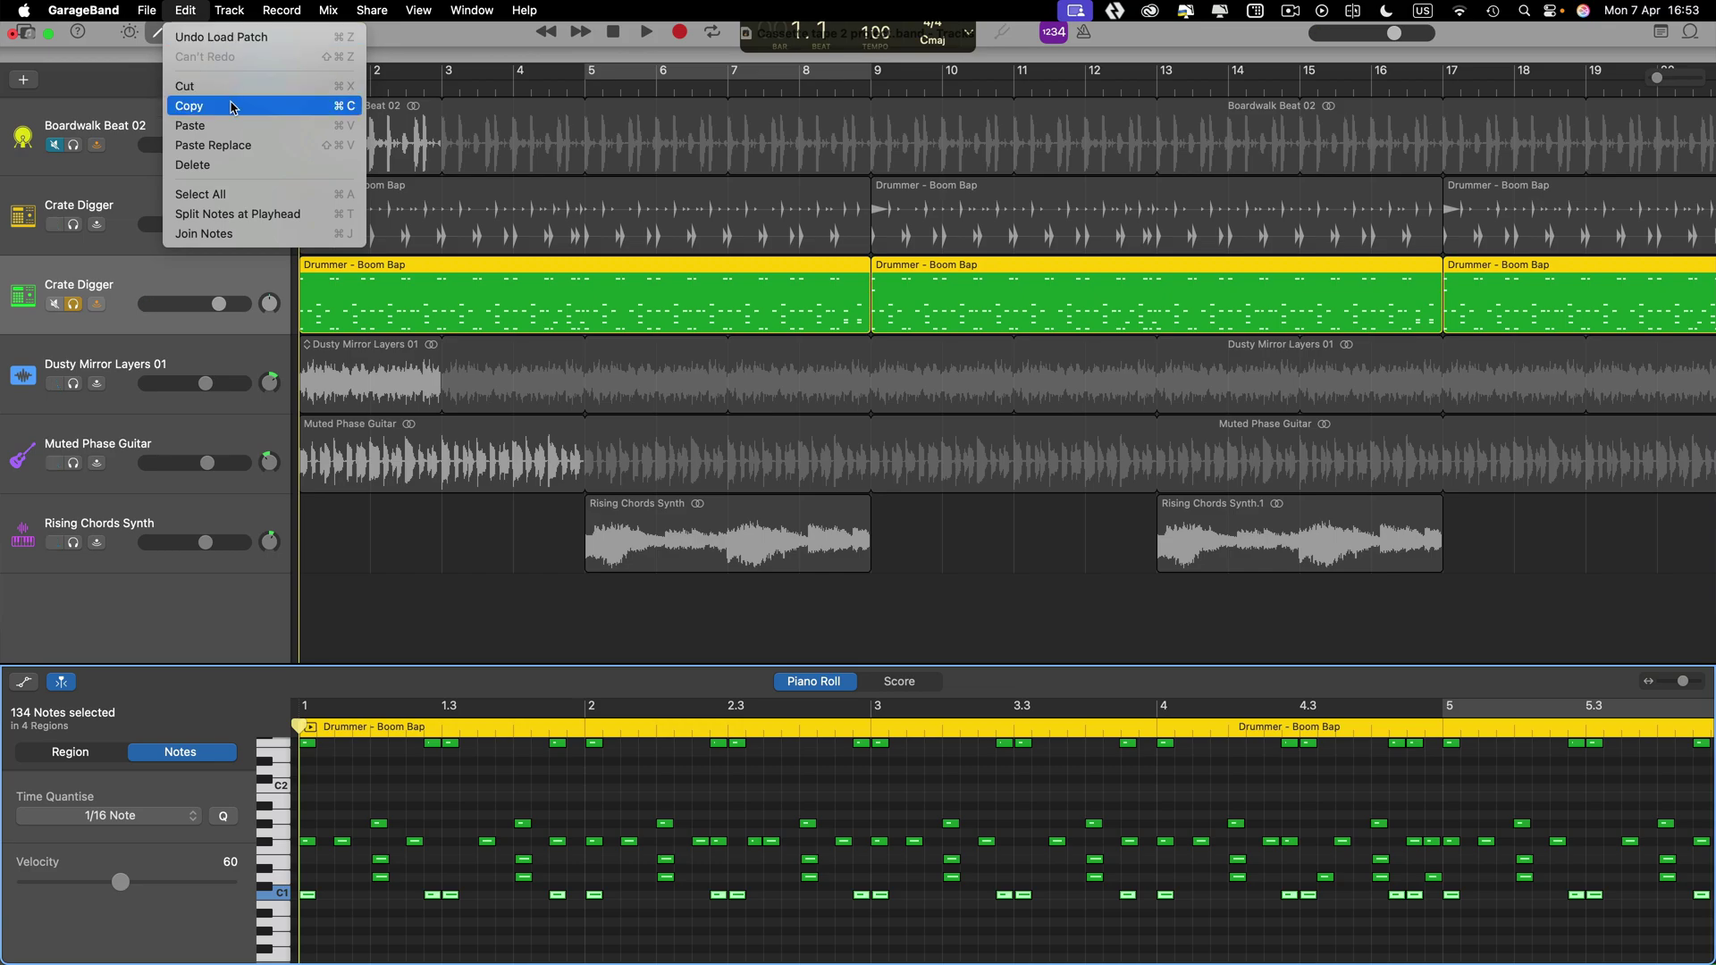
{"action": "left_click", "coordinate": [231, 106]}
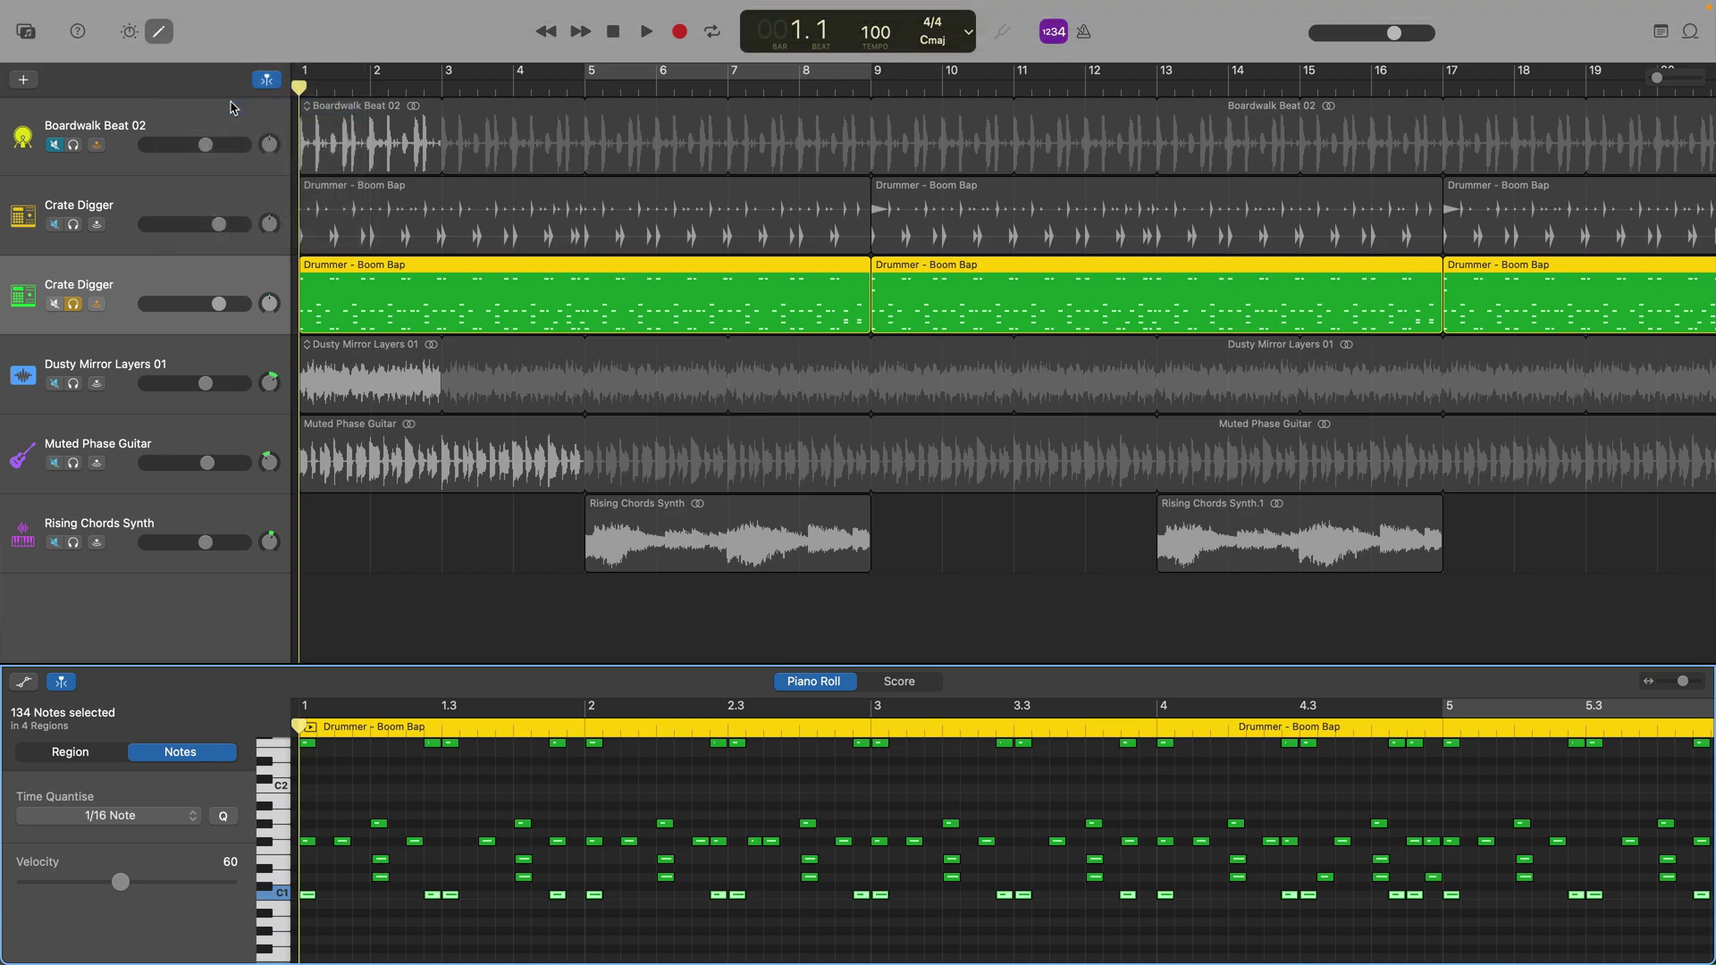
Step: Create a new MIDI track, solo it instead of the full drum track, and play it
{"action": "left_click", "coordinate": [25, 81]}
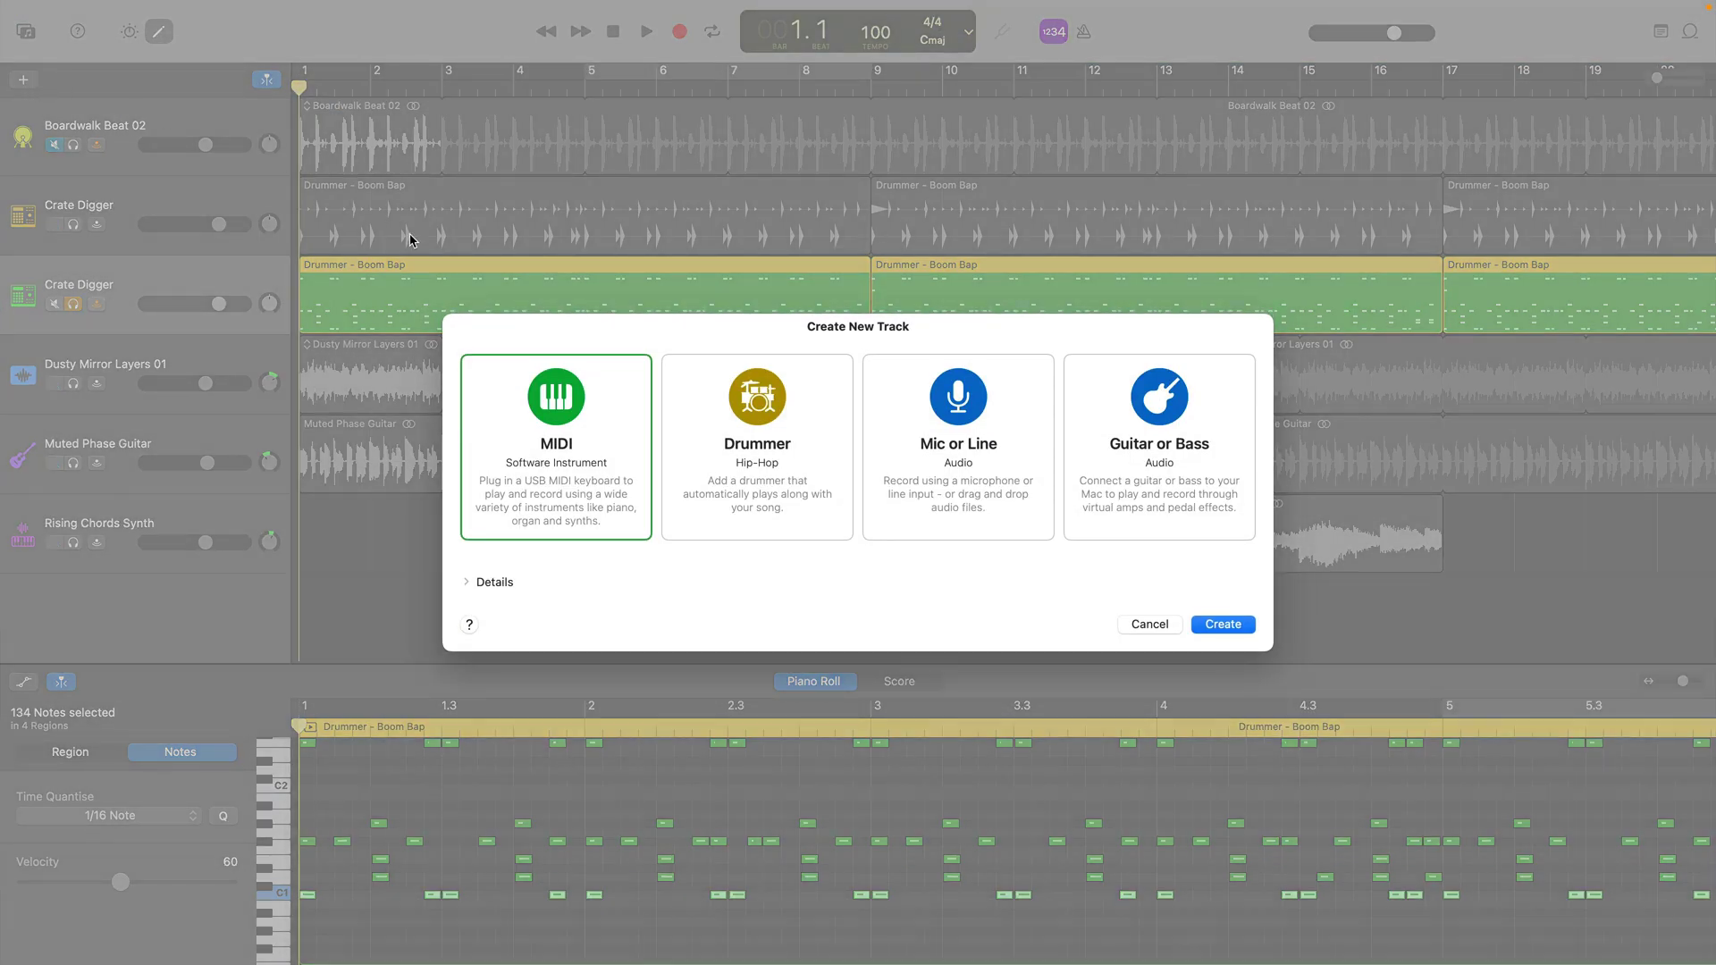
{"action": "double_click", "coordinate": [613, 435]}
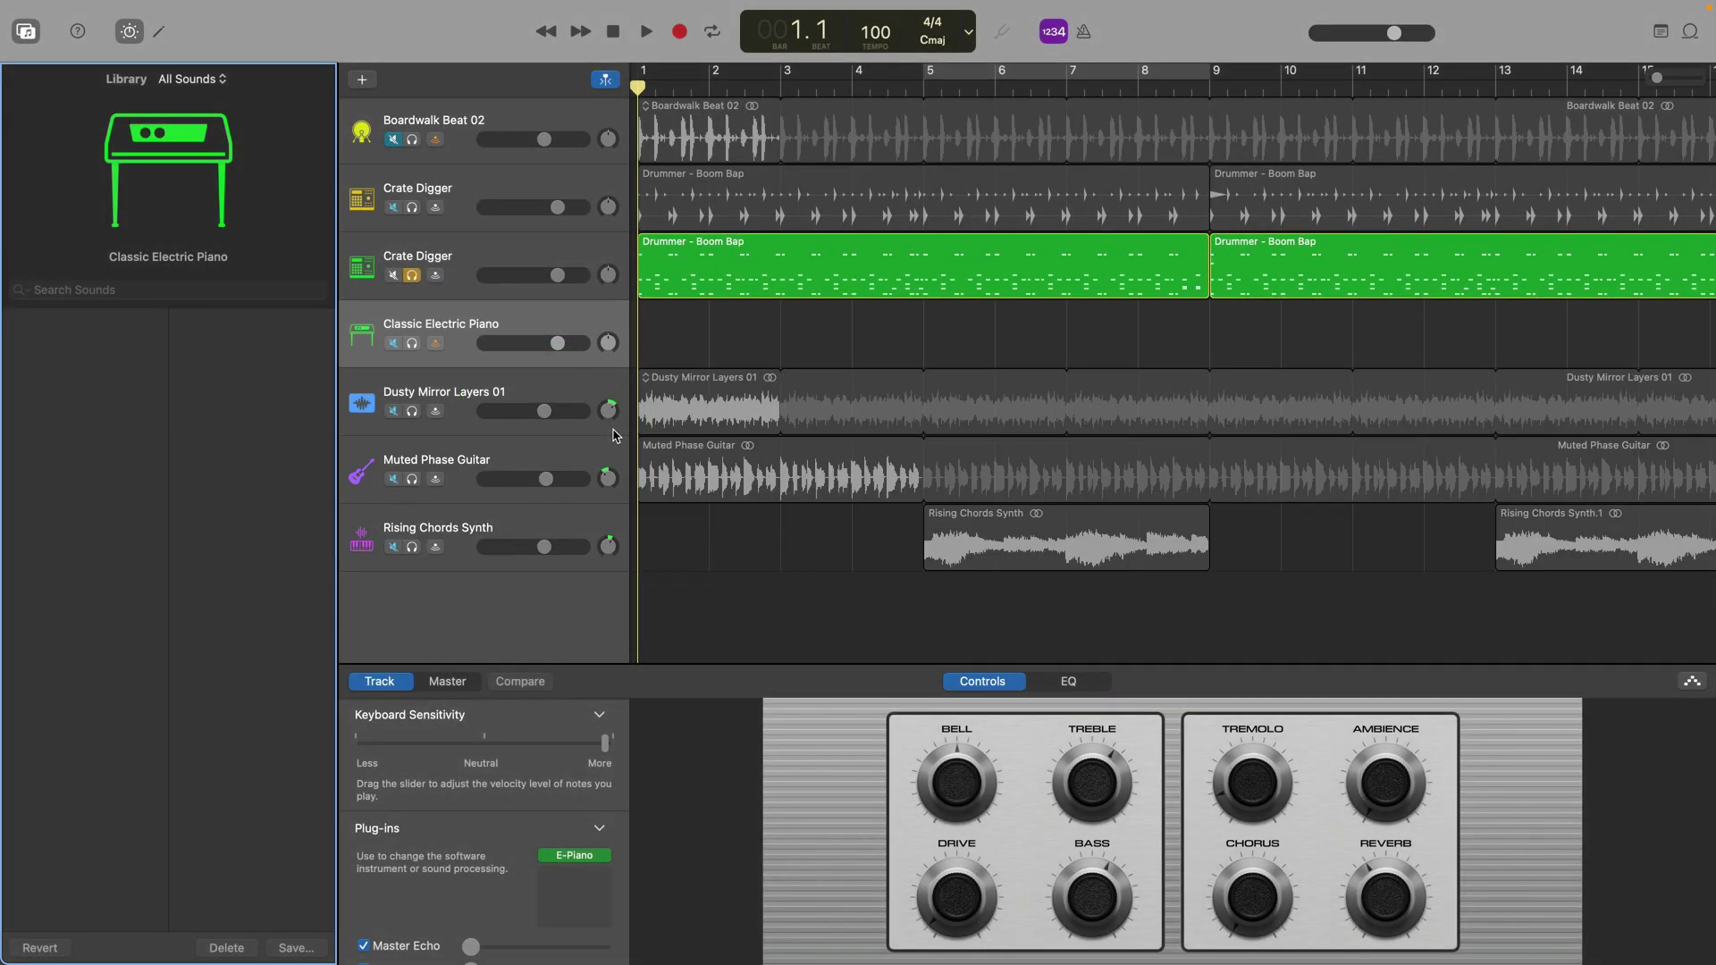
{"action": "key", "text": "Return"}
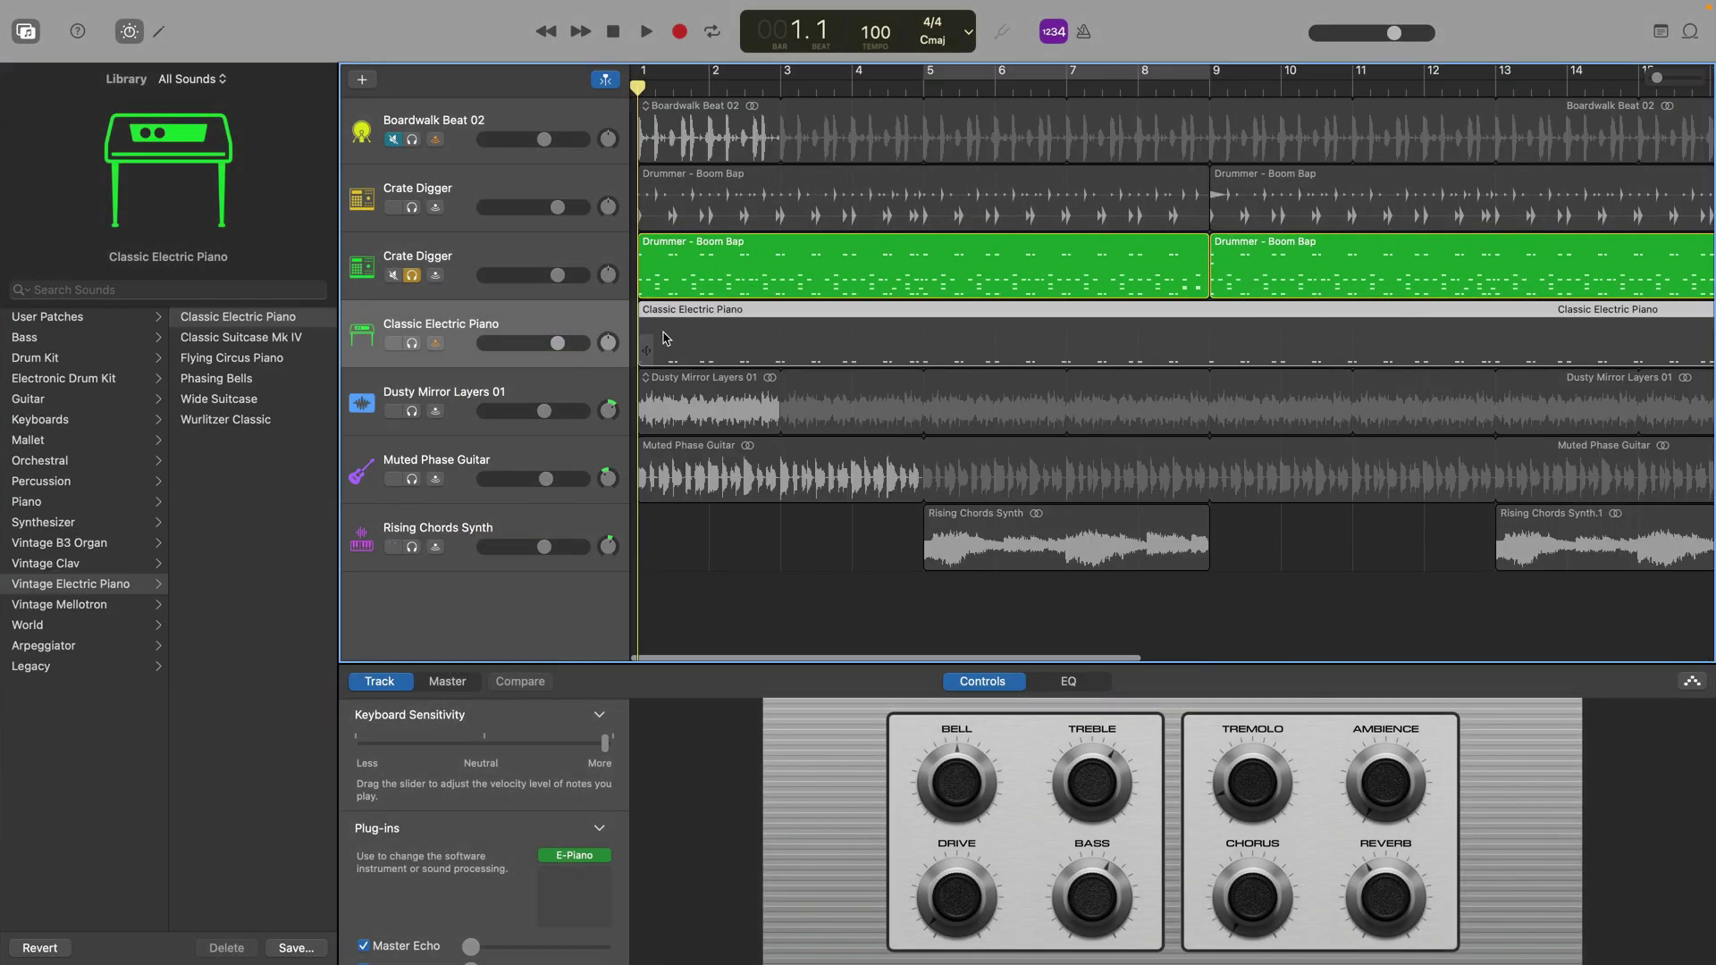
{"action": "left_click", "coordinate": [412, 344]}
{"action": "left_click", "coordinate": [413, 275]}
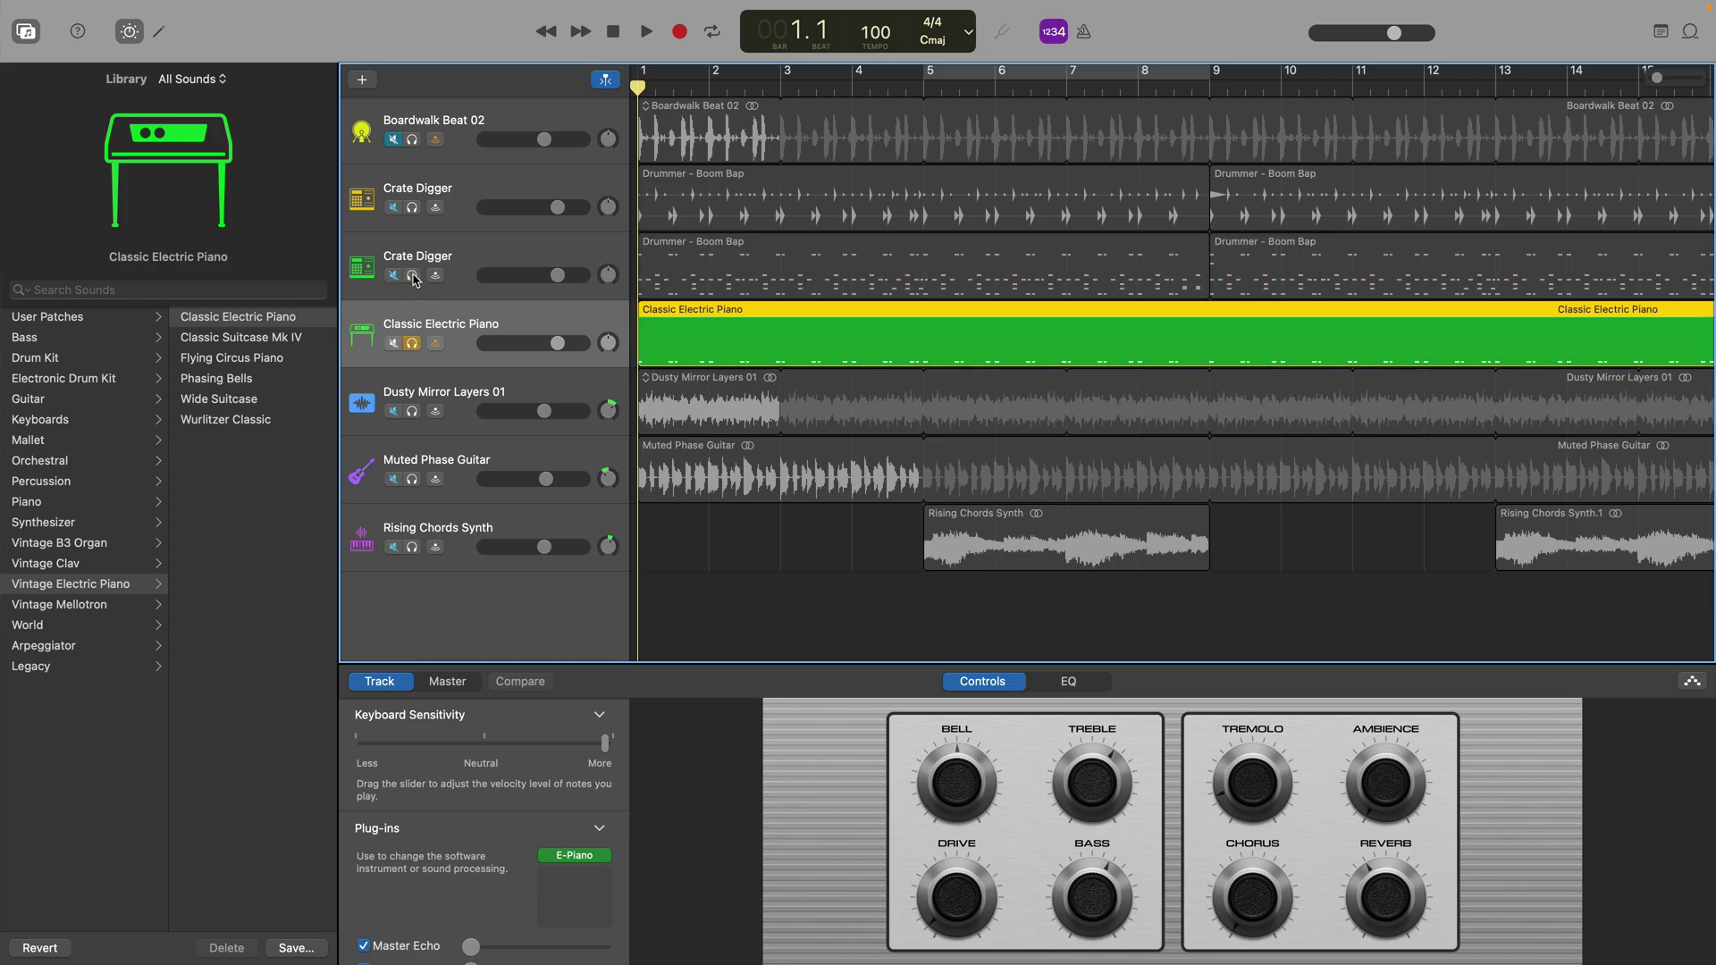
{"action": "key", "text": "space"}
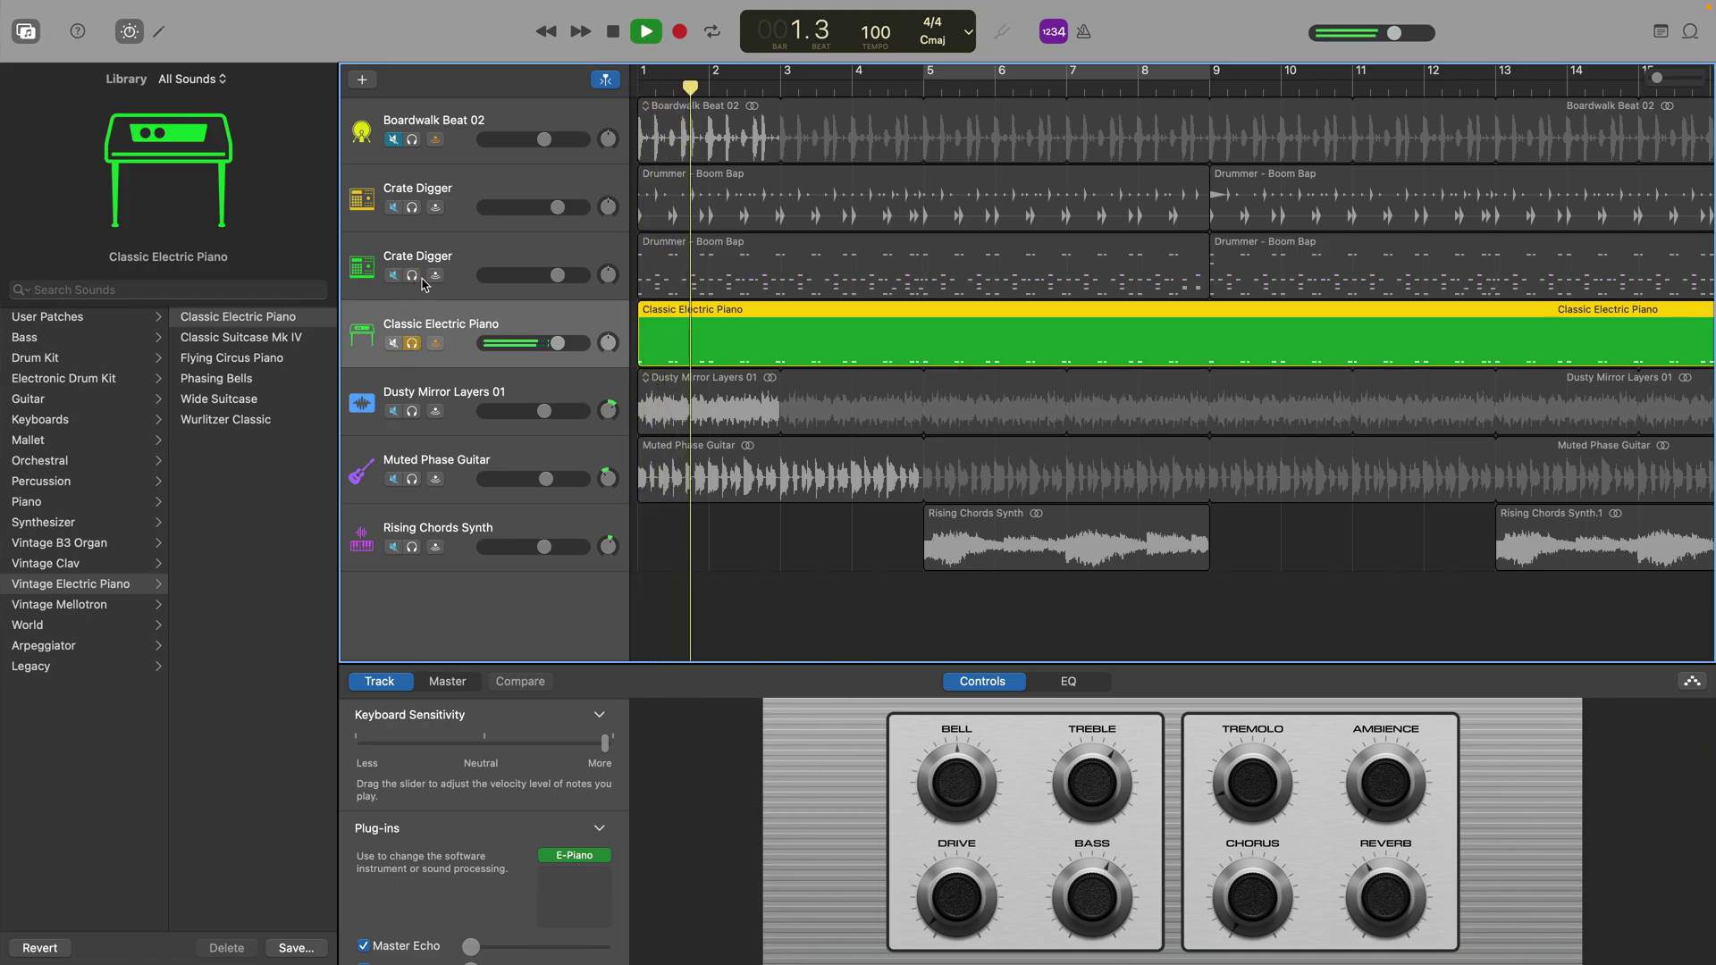
{"action": "key", "text": "space"}
Step: Load the Crate Digger kit onto the new track and audition it
{"action": "left_click", "coordinate": [49, 380]}
{"action": "scroll", "coordinate": [219, 554], "scroll_direction": "down", "scroll_amount": 10}
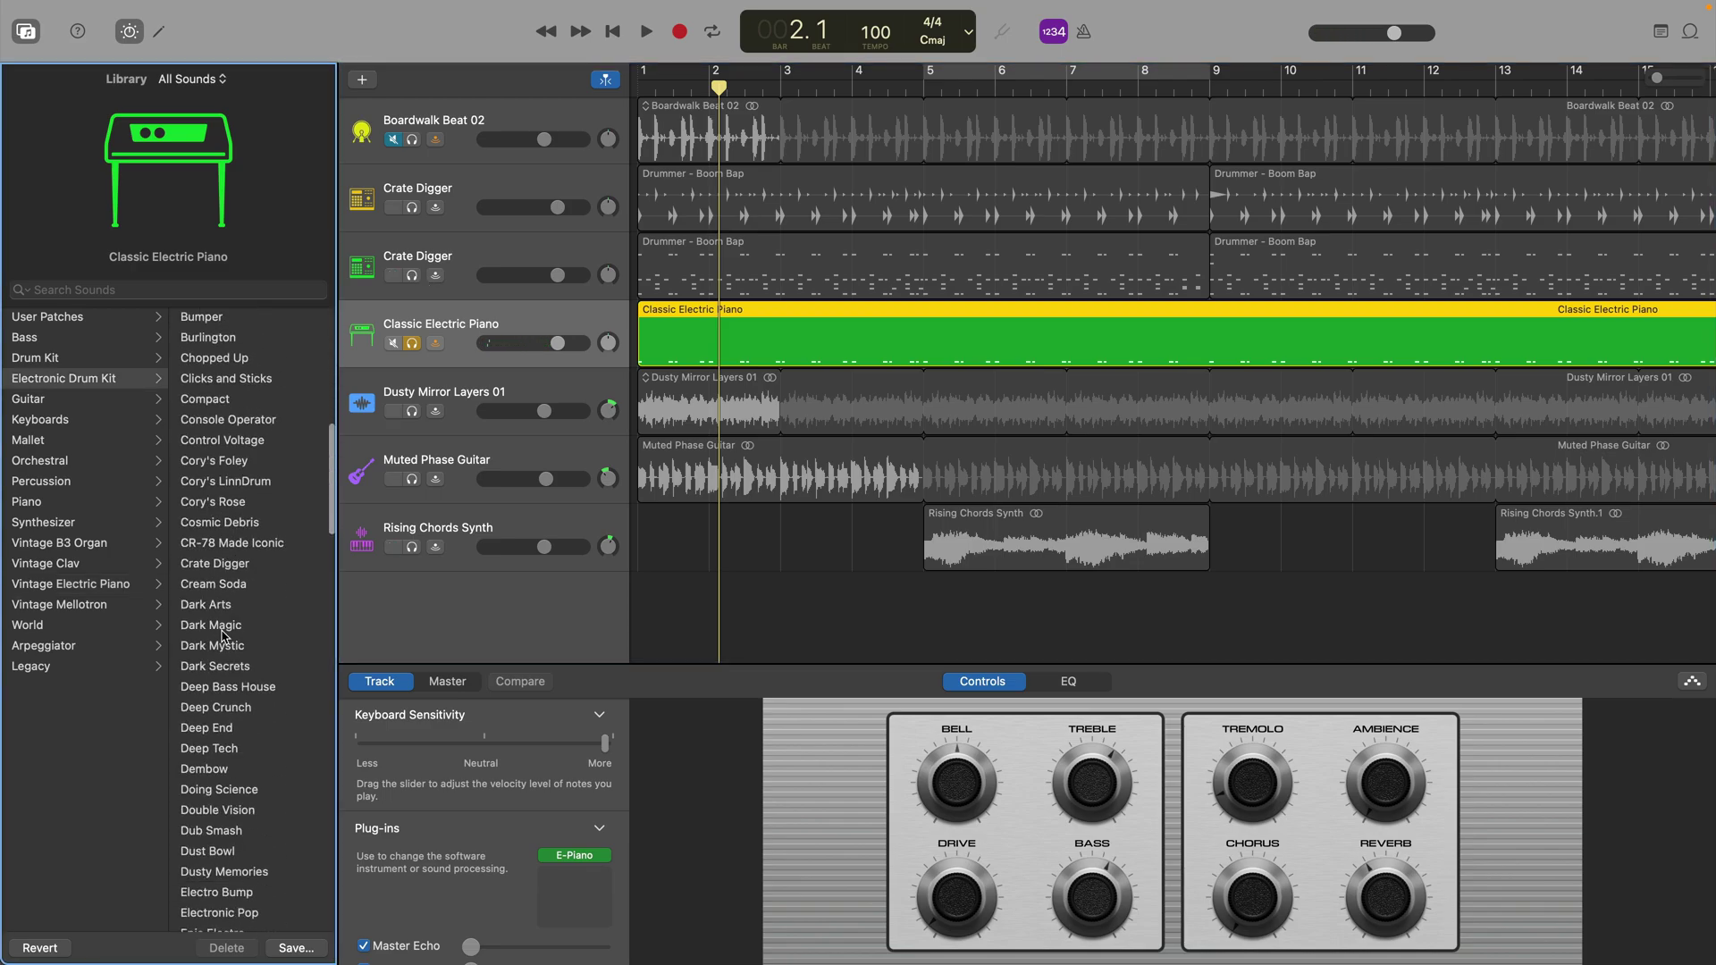
{"action": "left_click", "coordinate": [215, 563]}
{"action": "key", "text": "space"}
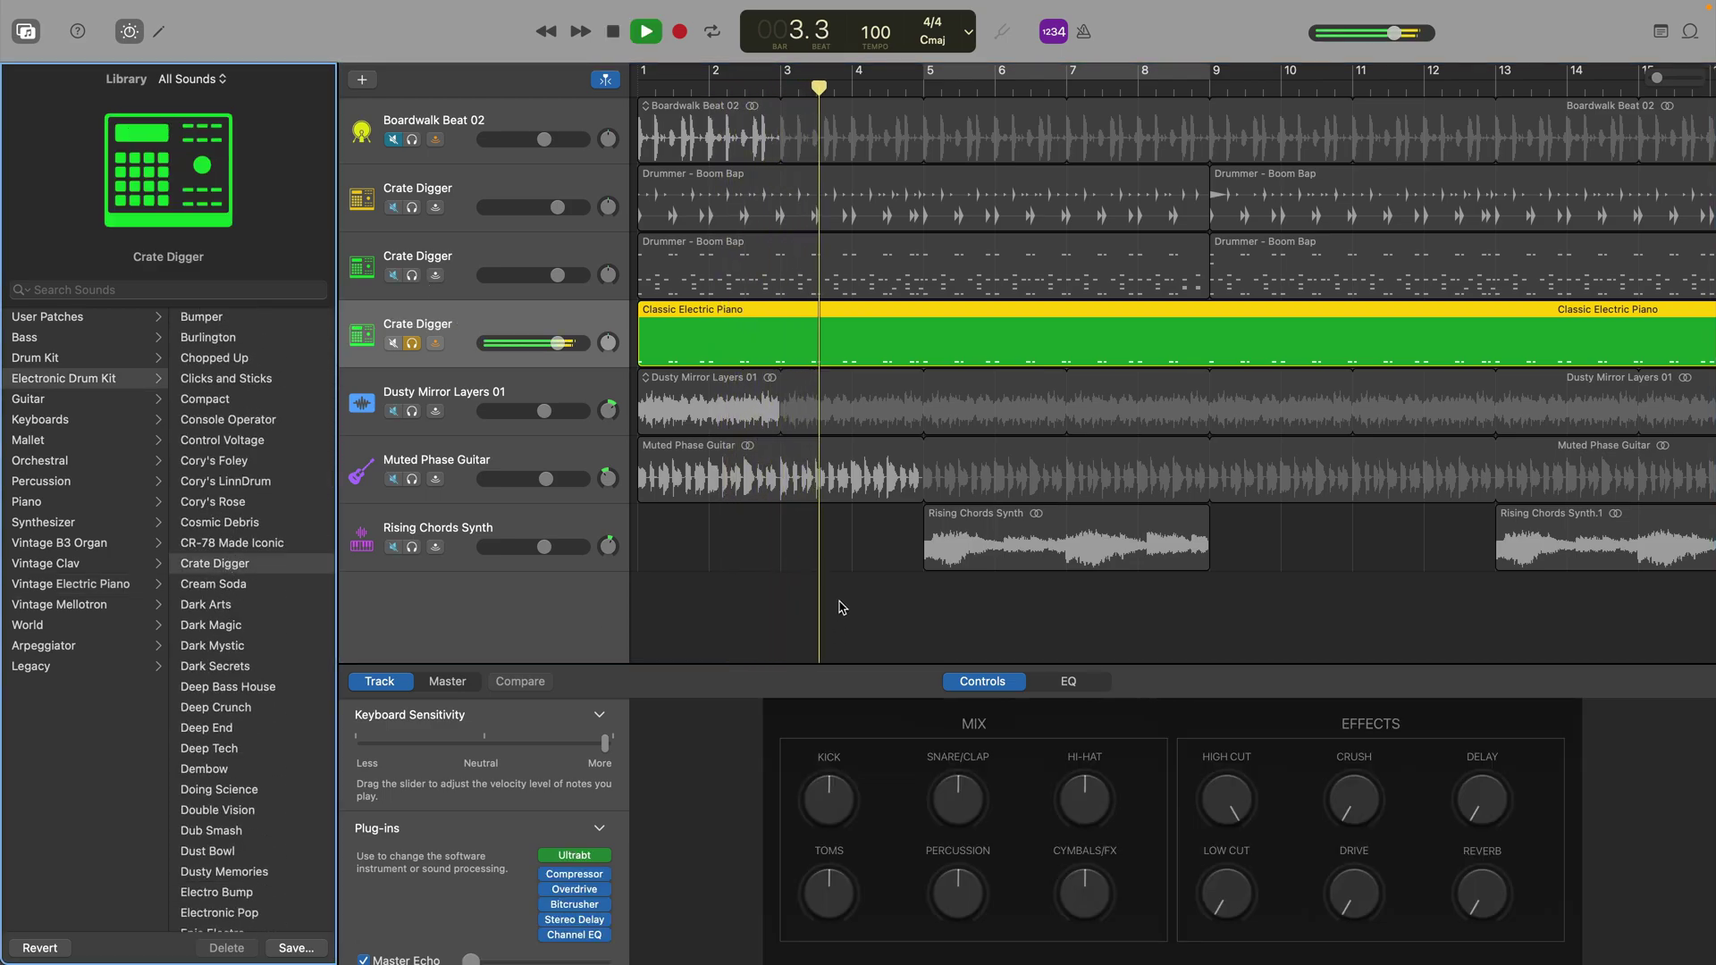
{"action": "key", "text": "space"}
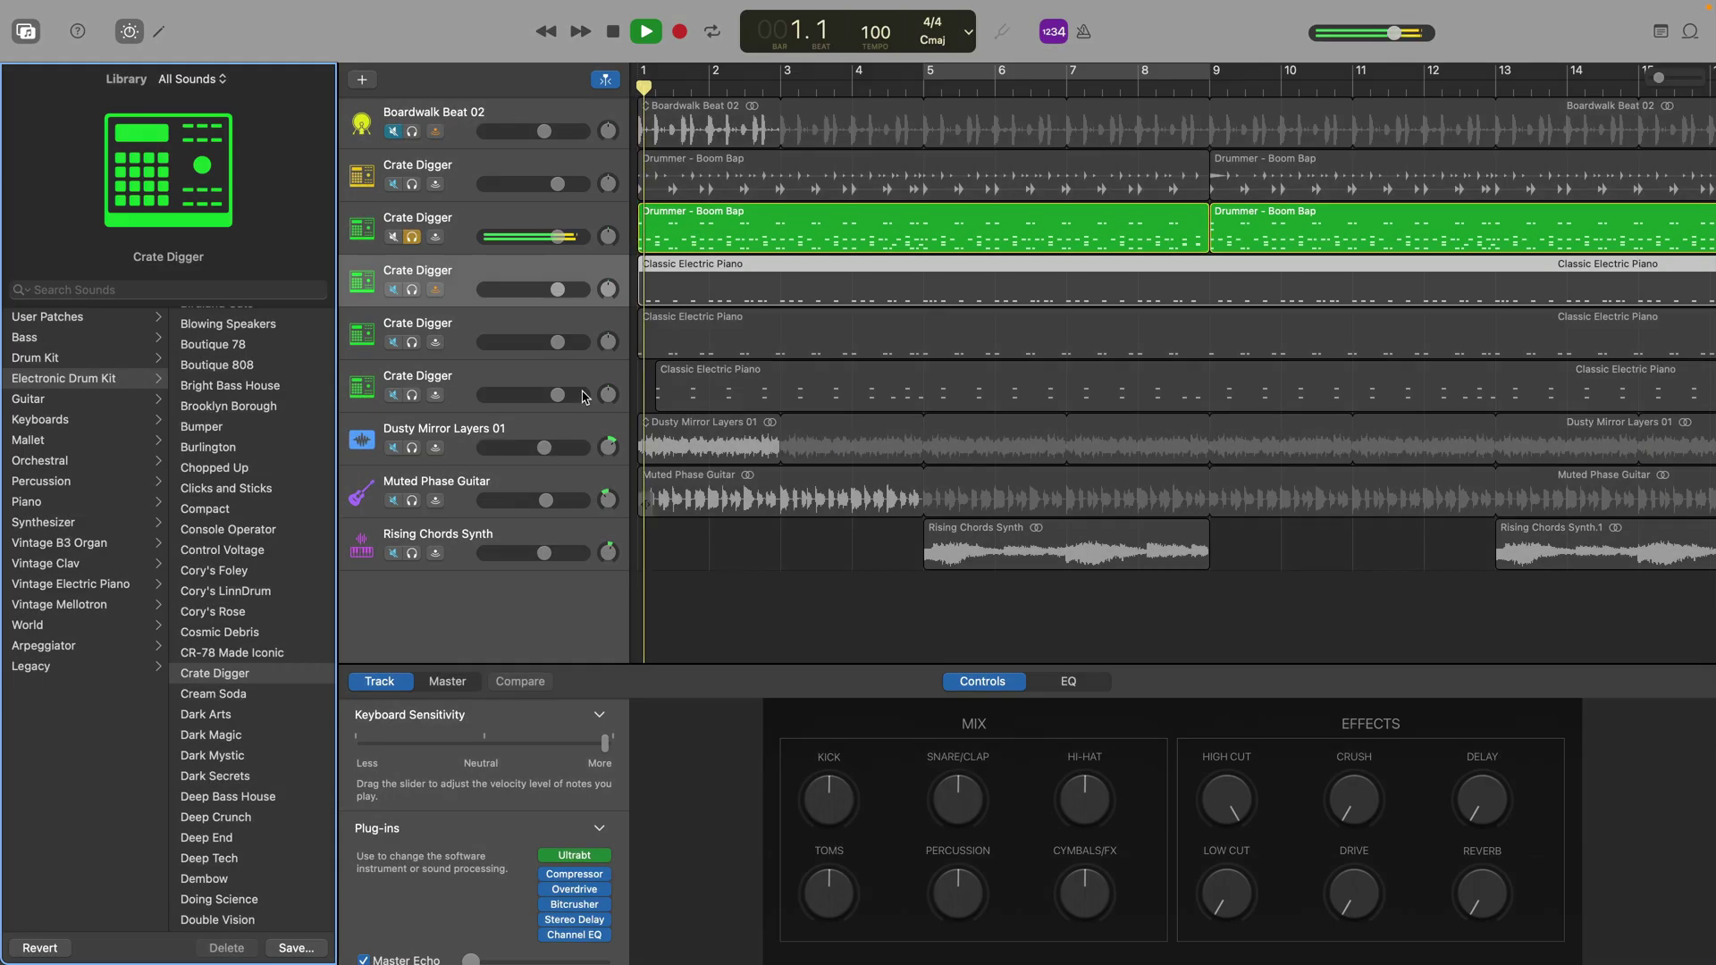
Step: Solo the three split Crate Digger drum tracks and unsolo the full MIDI drum track
{"action": "left_click", "coordinate": [412, 395]}
{"action": "left_click", "coordinate": [412, 342]}
{"action": "left_click", "coordinate": [412, 290]}
{"action": "left_click", "coordinate": [412, 237]}
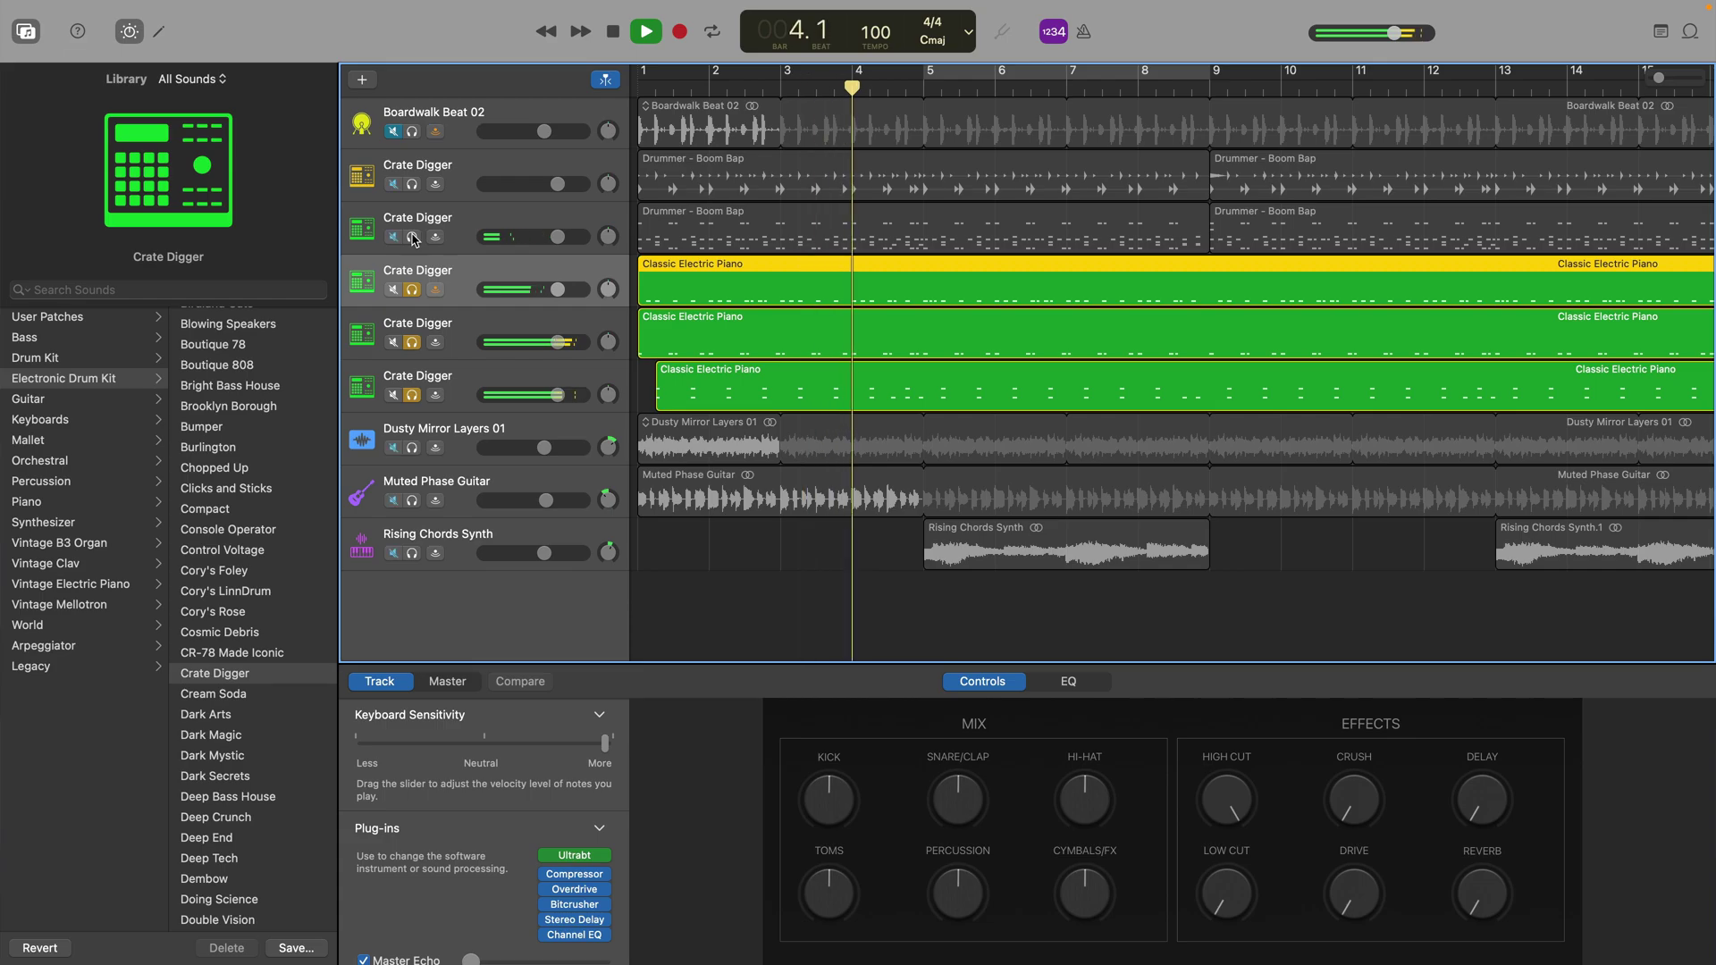
Step: Play the soloed split tracks together from bar 1
{"action": "key", "text": "Return"}
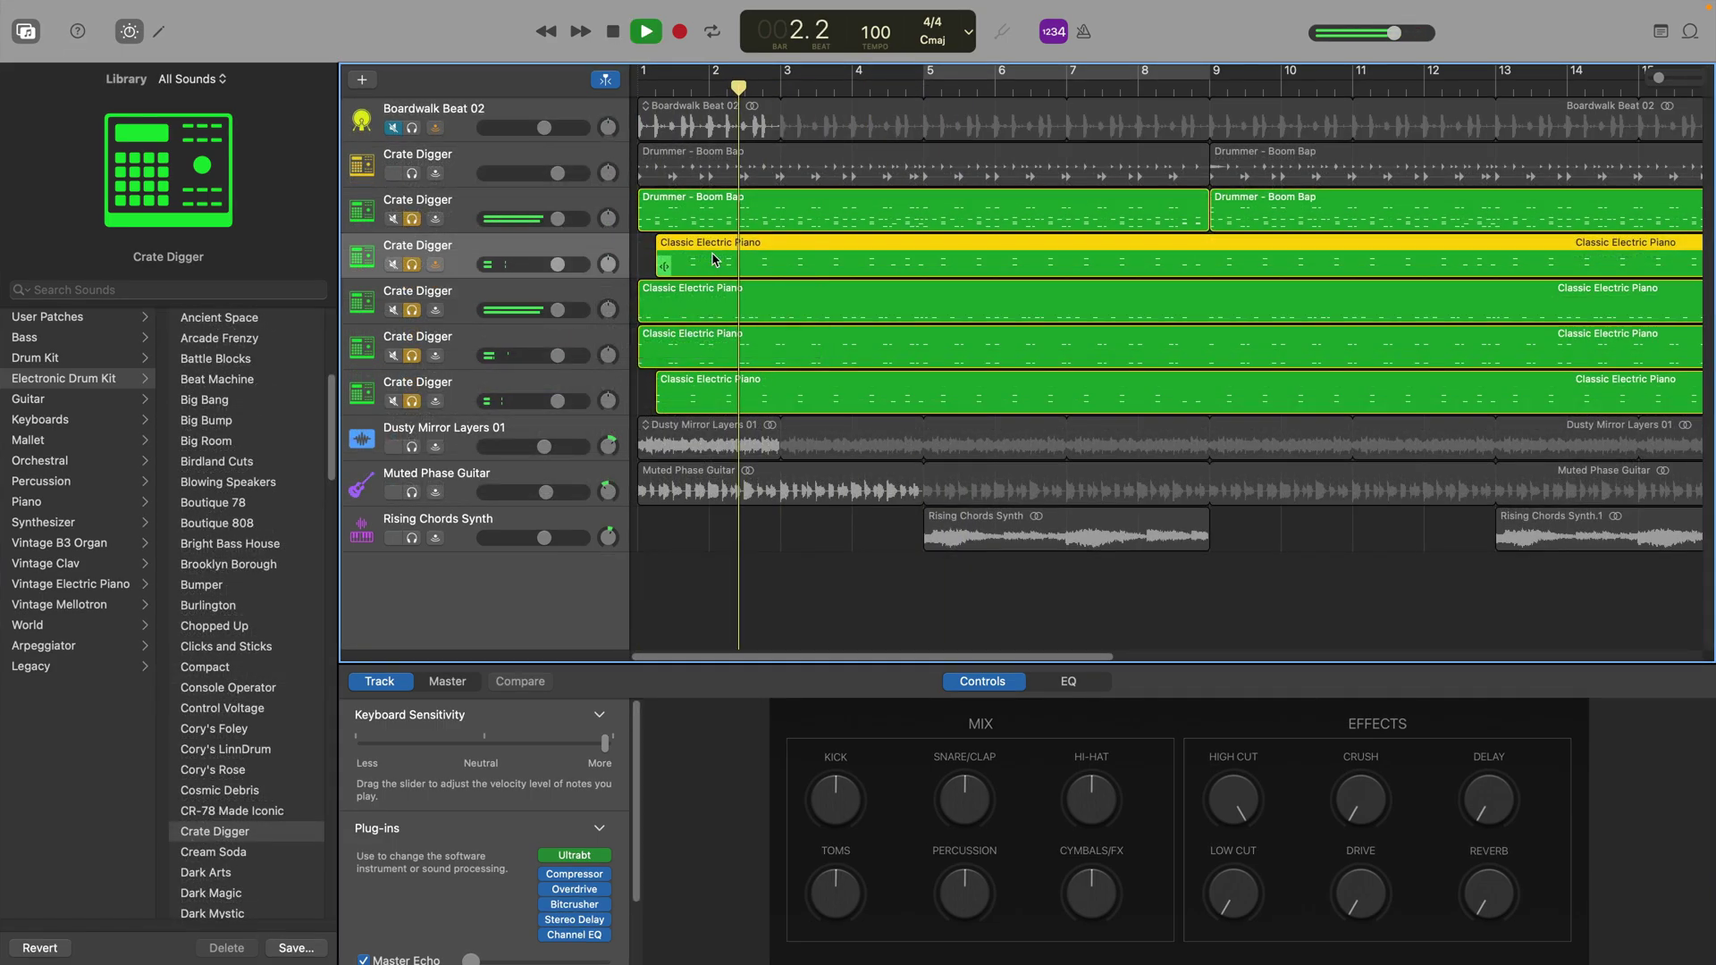
{"action": "key", "text": "space"}
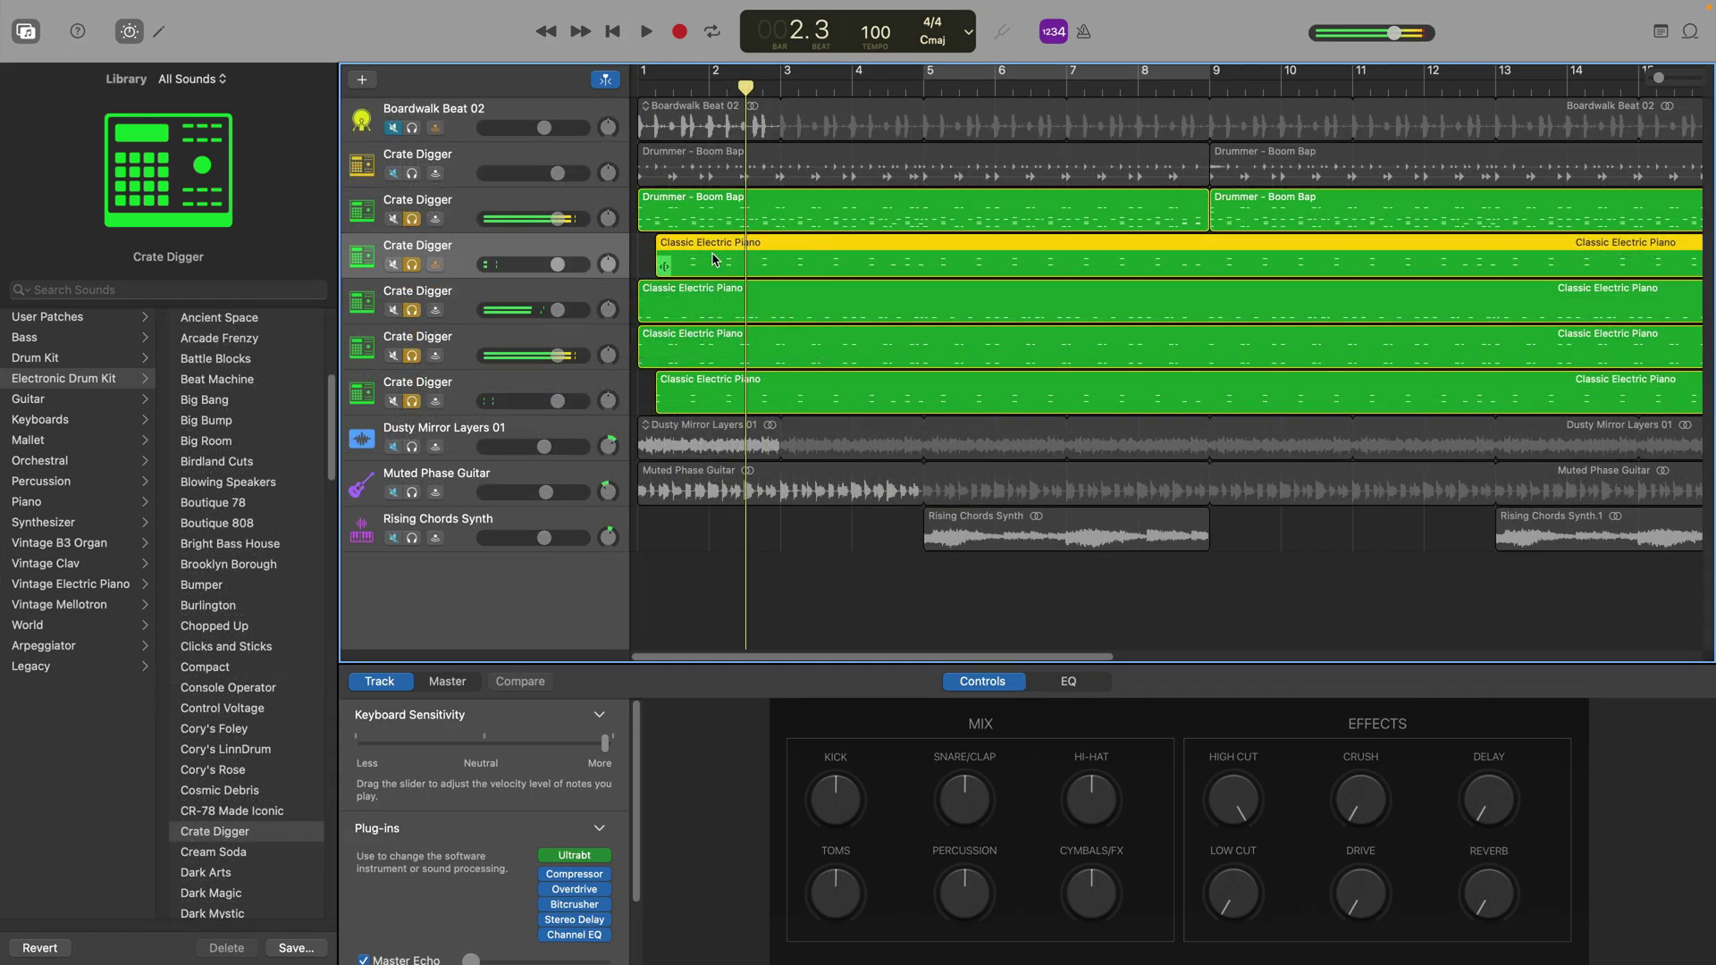
{"action": "key", "text": "space"}
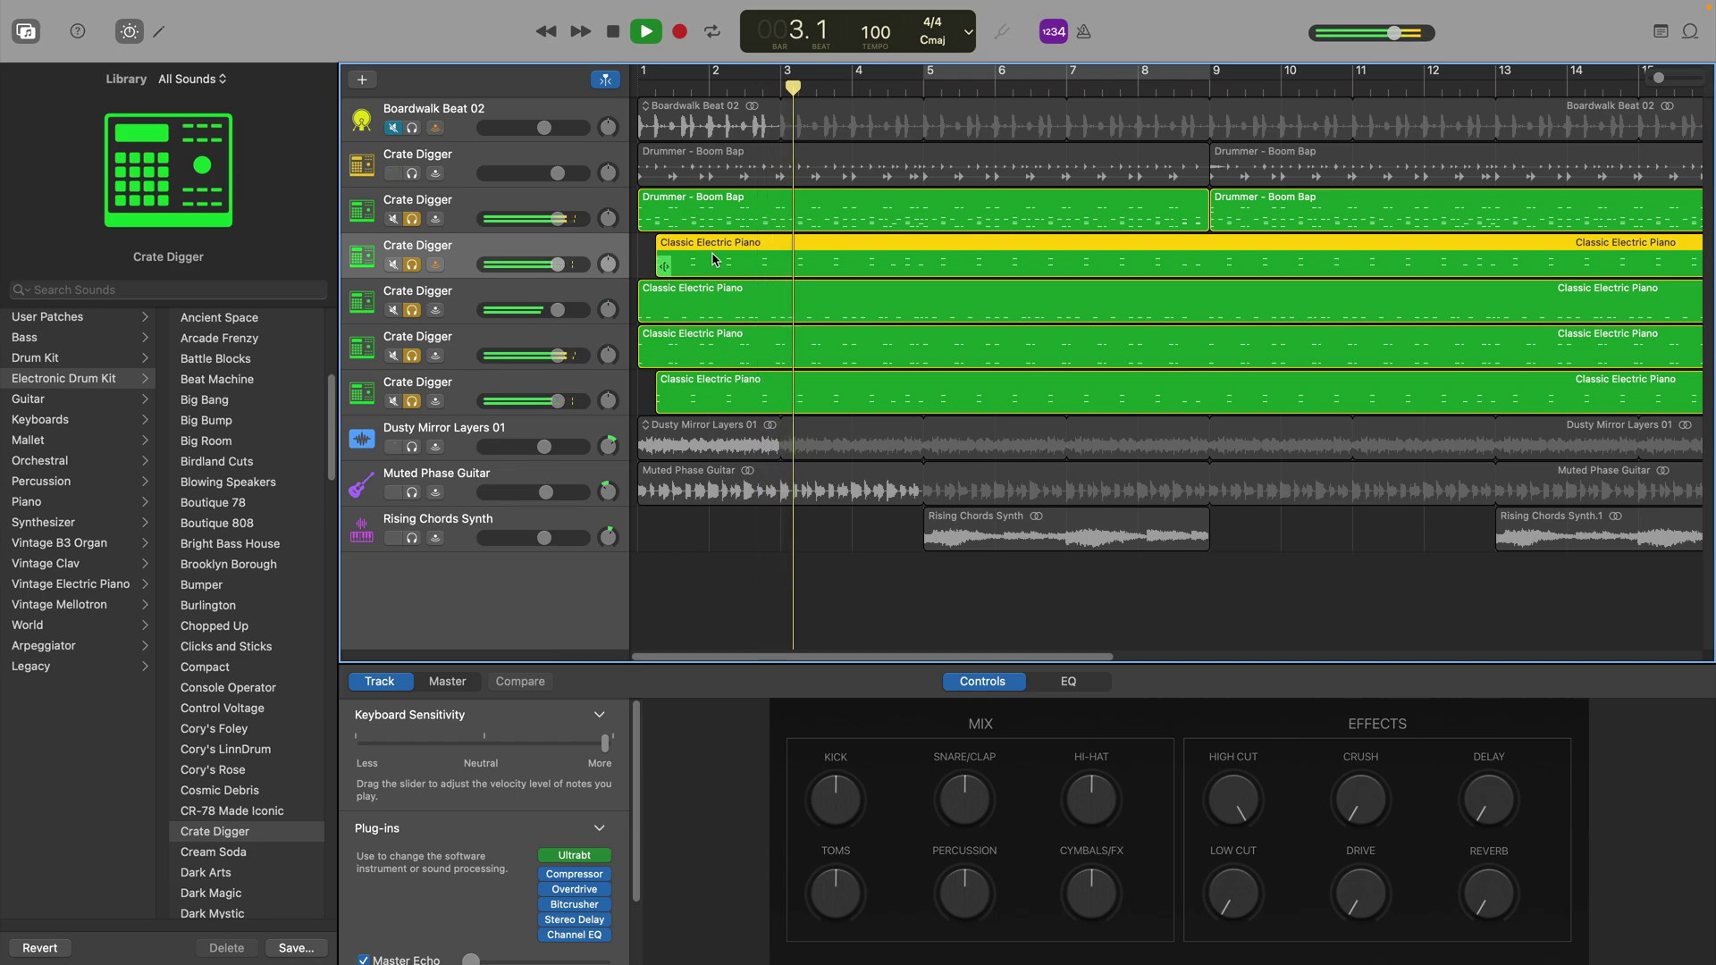
{"action": "key", "text": "Return"}
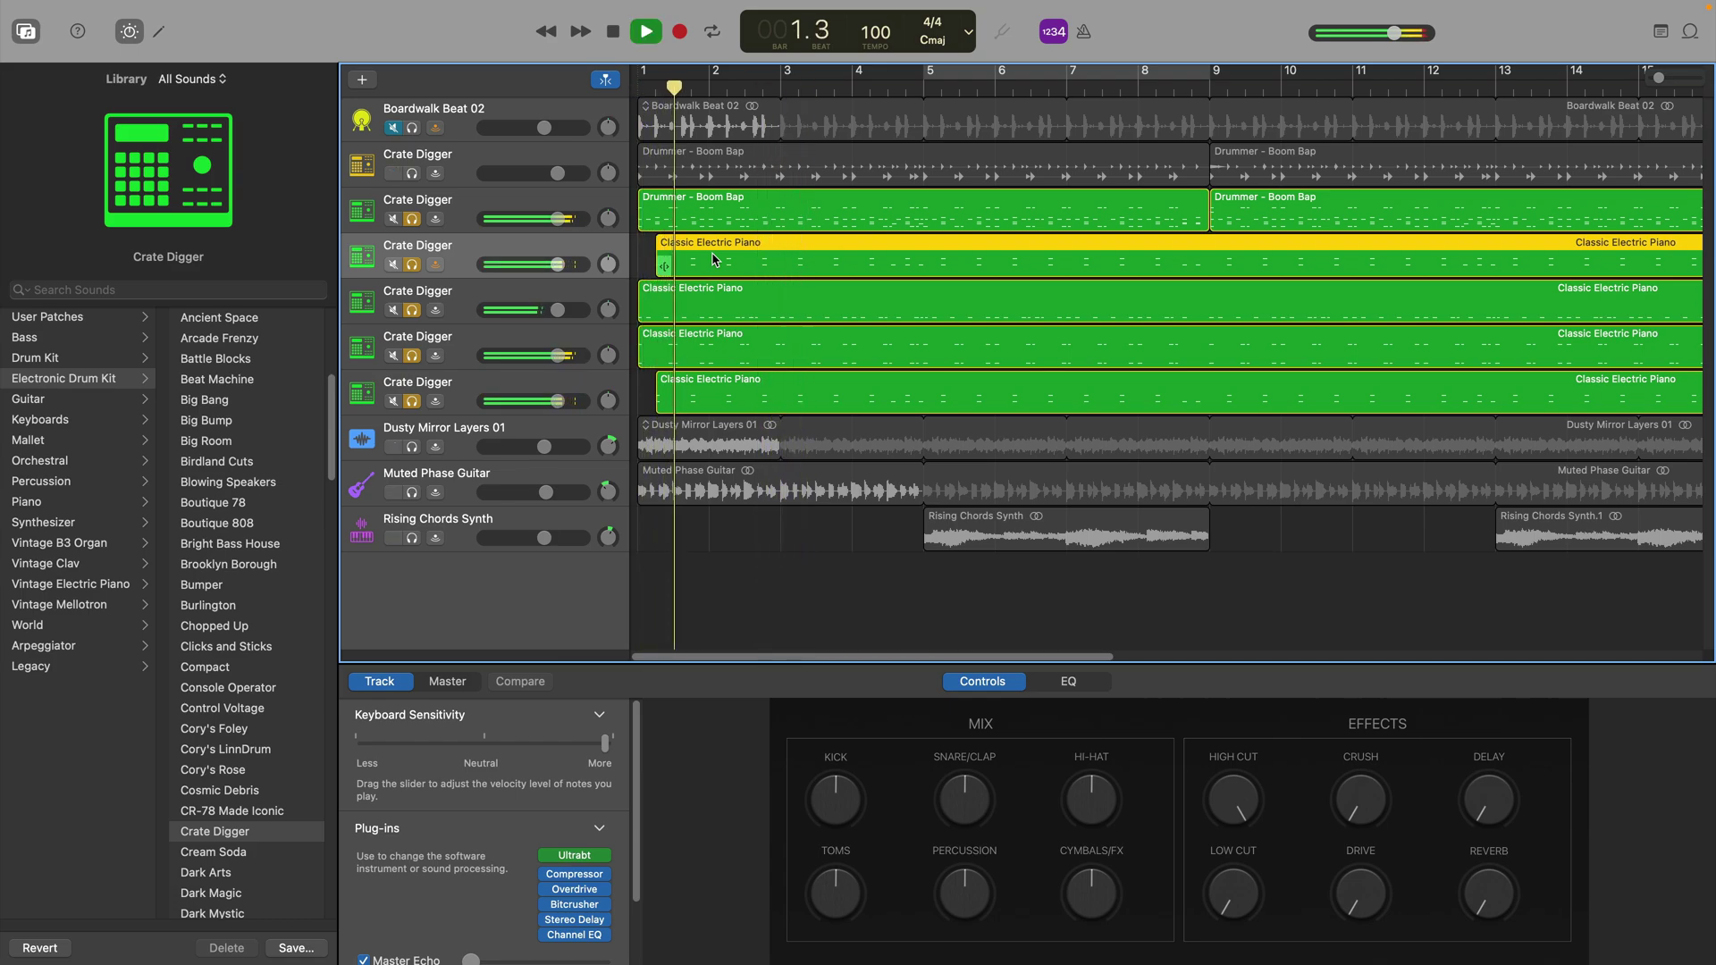